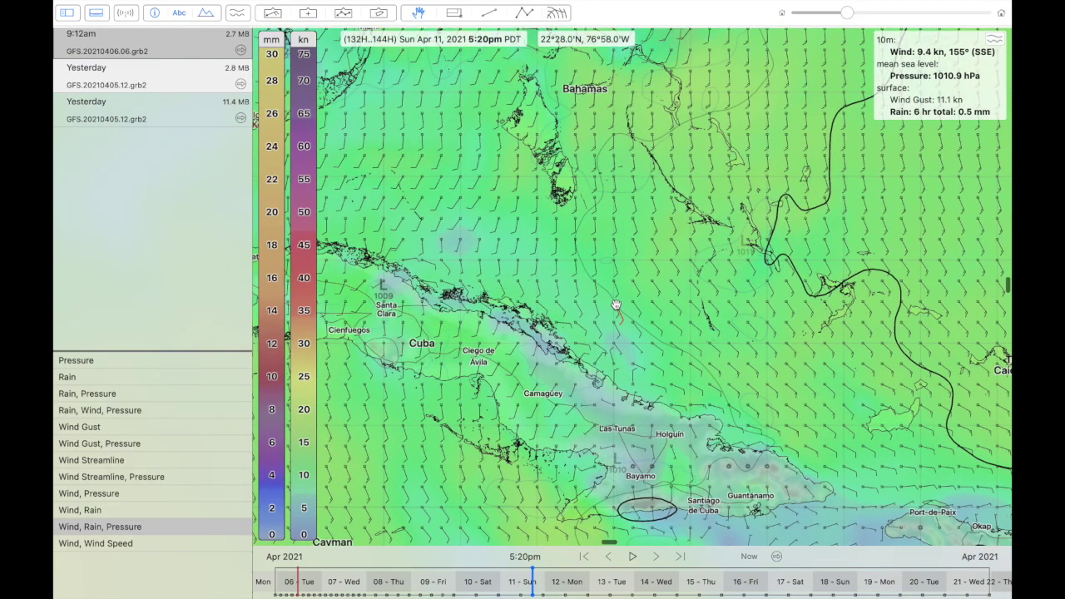
- Examine the wind, rain and pressure forecast around Cuba, the Bahamas and the Turks and Caicos Islands, ending close on Mayaguana
scroll(616, 306, "up", 5)
scroll(616, 305, "right", 5)
scroll(615, 305, "down", 4)
scroll(616, 306, "left", 7)
scroll(616, 305, "down", 2)
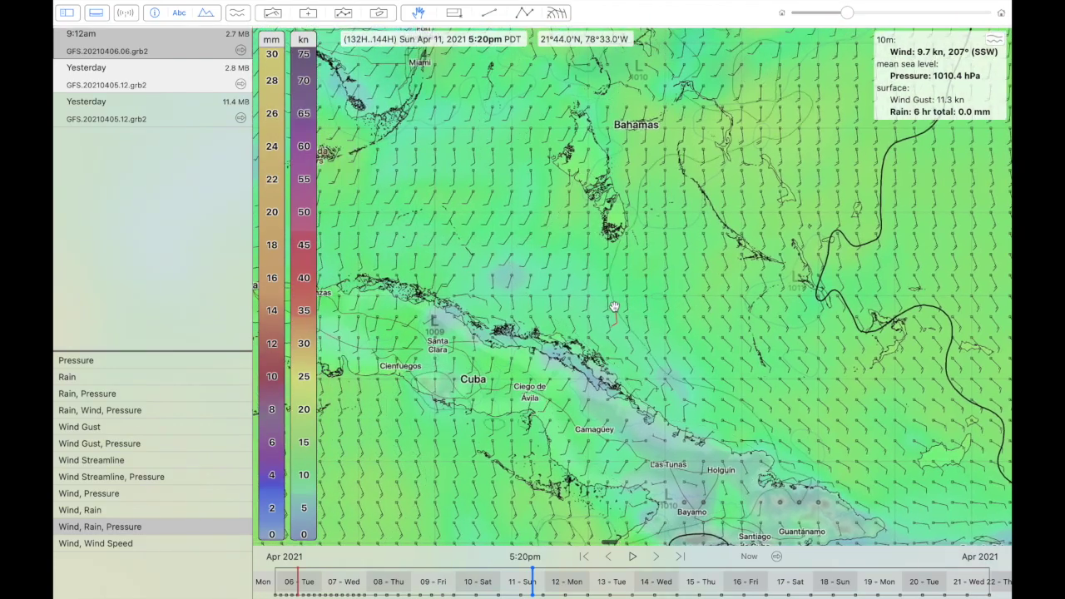
scroll(614, 308, "right", 10)
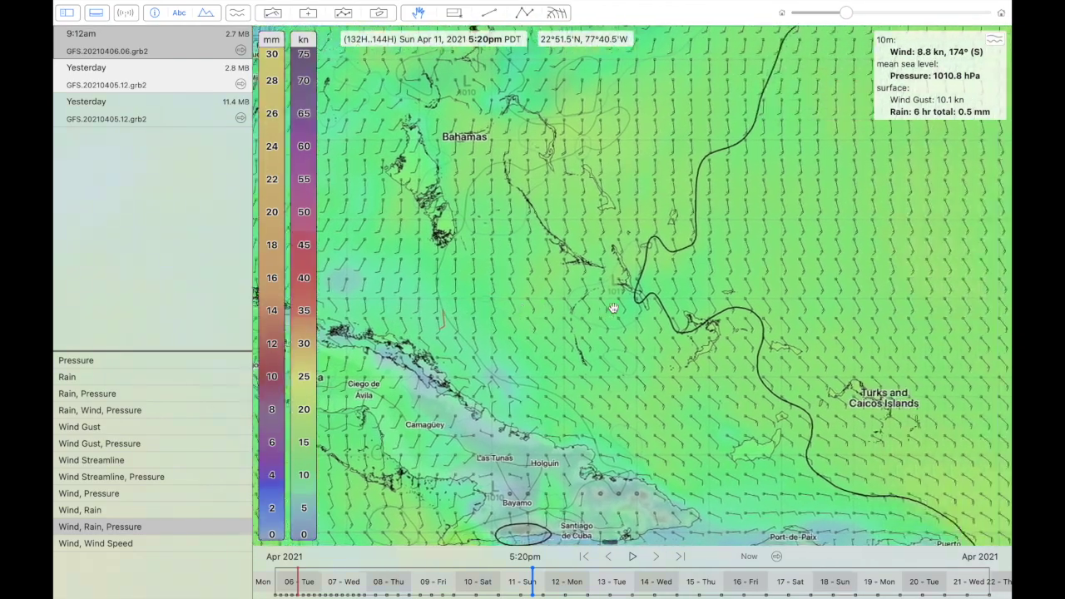
scroll(614, 308, "down", 4)
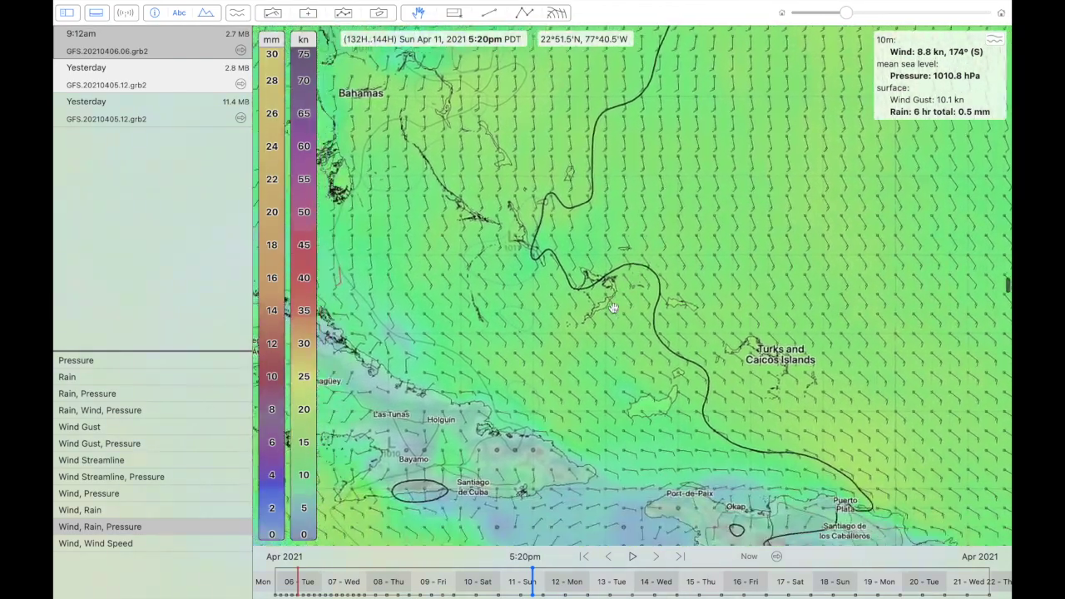
scroll(613, 308, "right", 1)
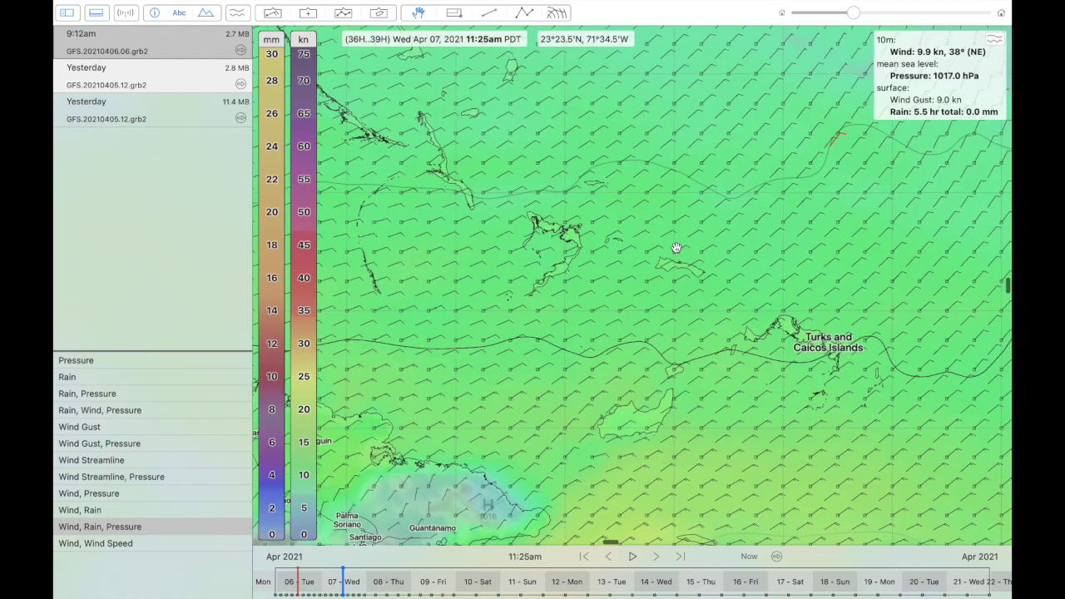
scroll(565, 356, "down", 1)
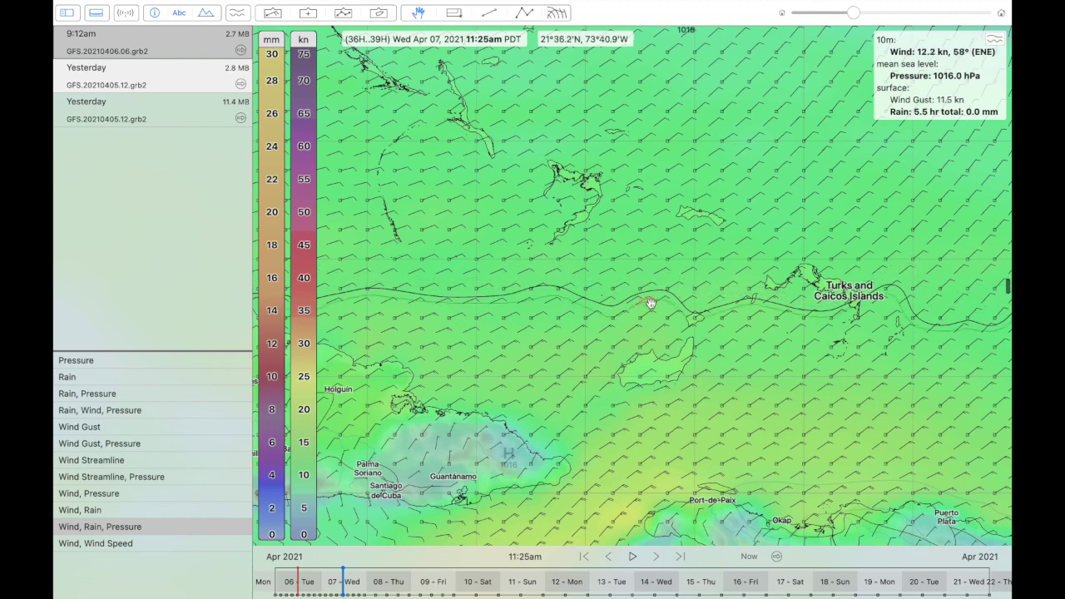
scroll(596, 263, "right", 10)
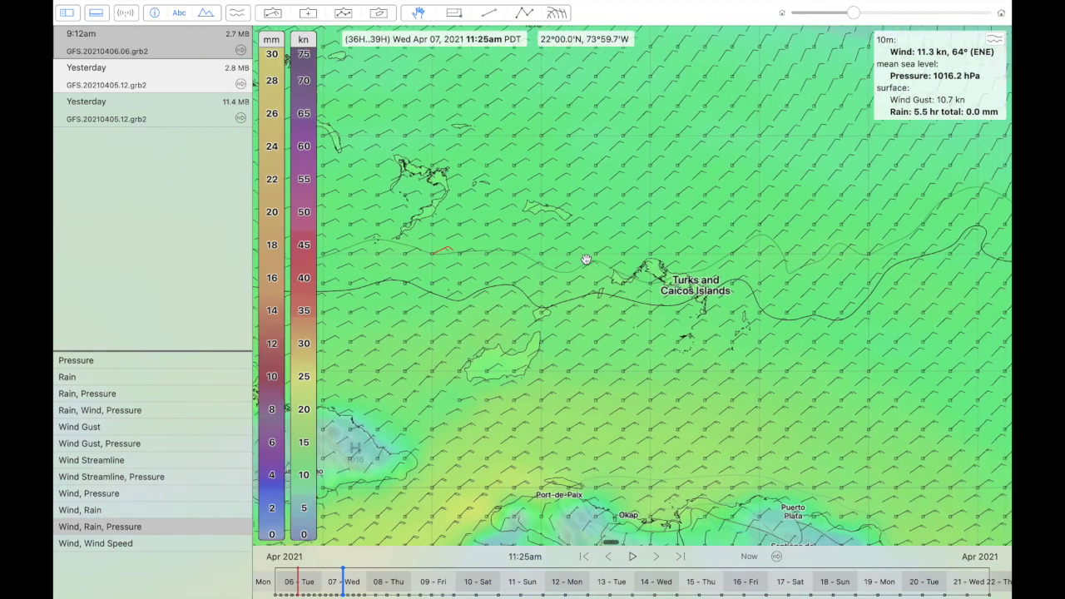
scroll(586, 260, "down", 5)
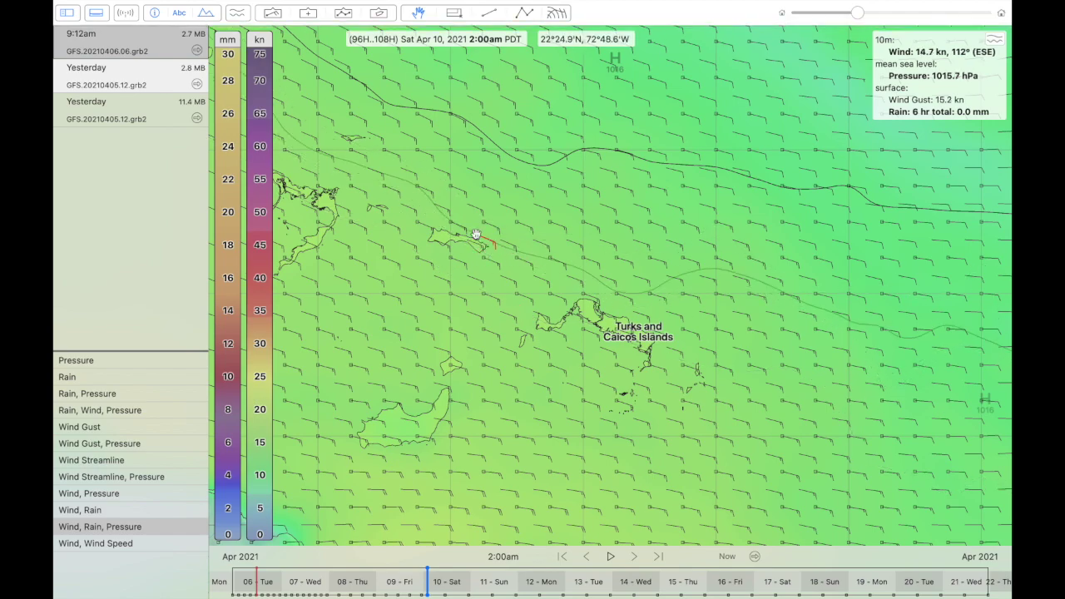
scroll(477, 234, "up", 5)
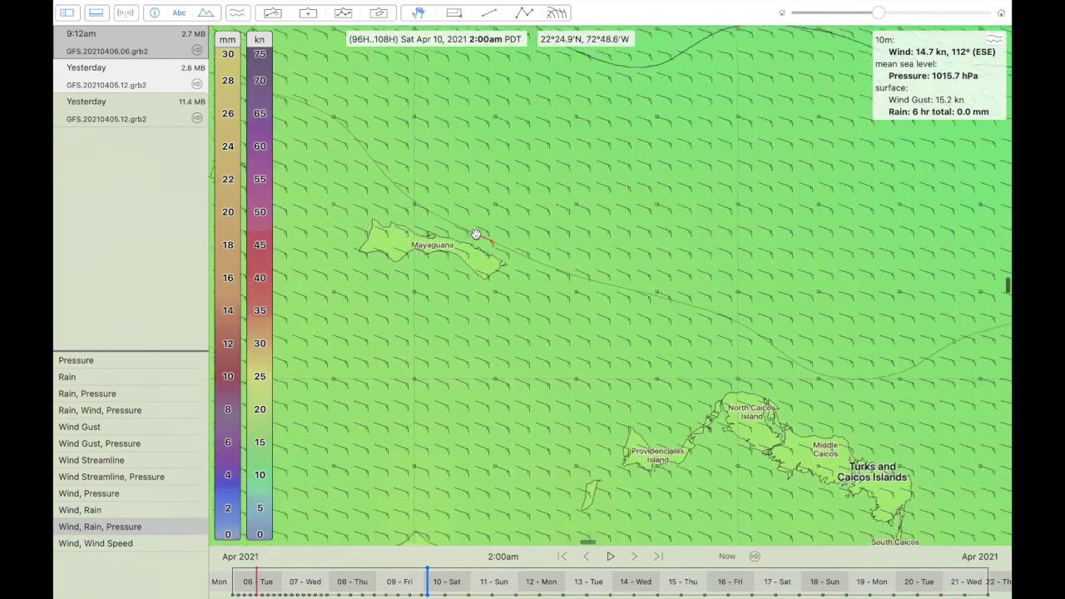
scroll(476, 234, "up", 1)
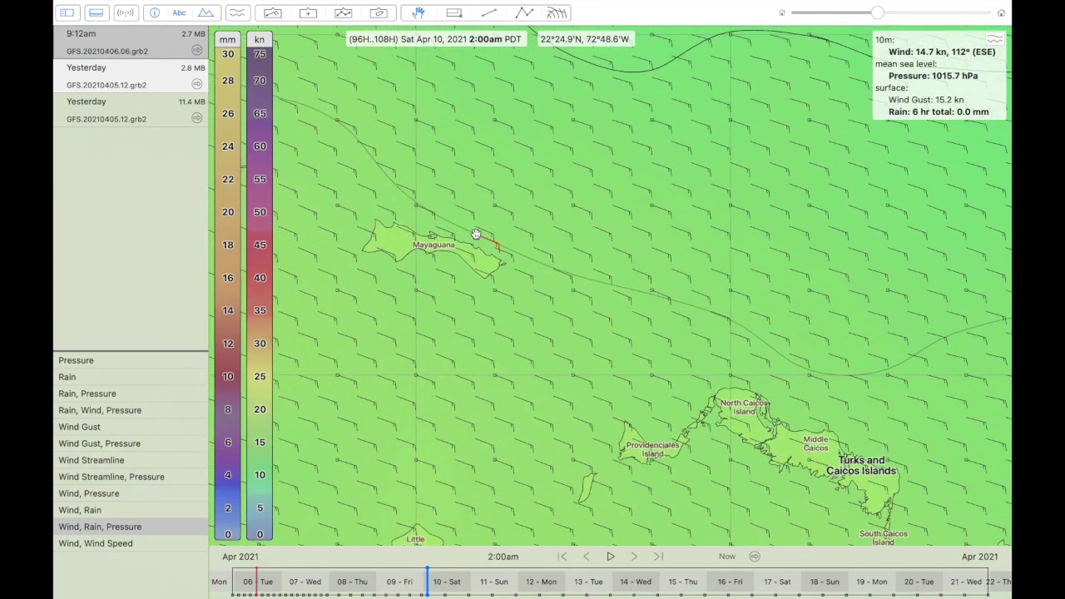
- Set the GRIB download method to High speed internet and close the GRIB Download Manager
left_click(125, 13)
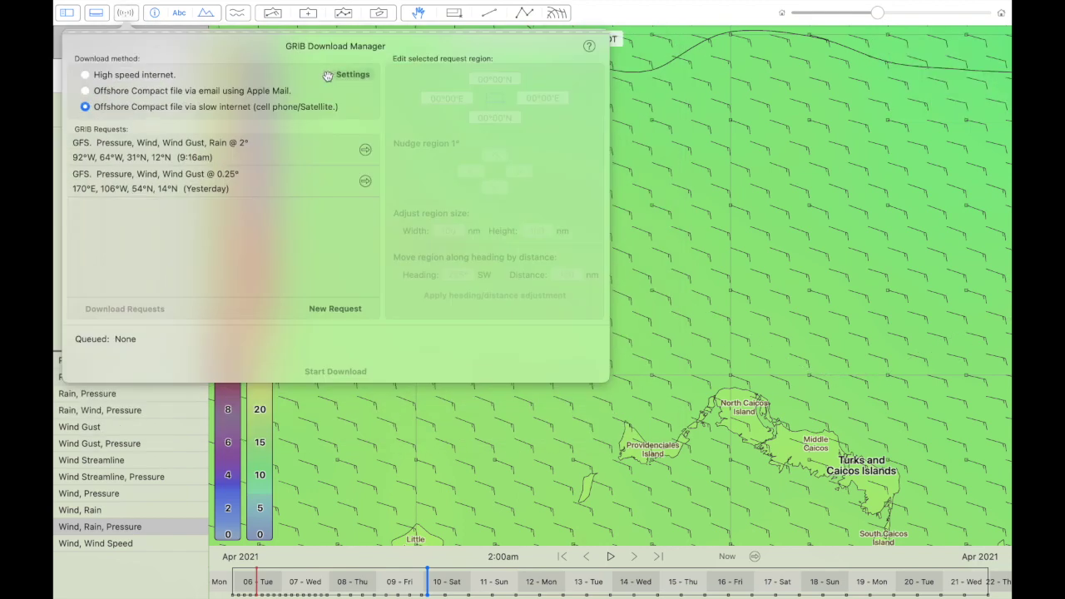
left_click(149, 74)
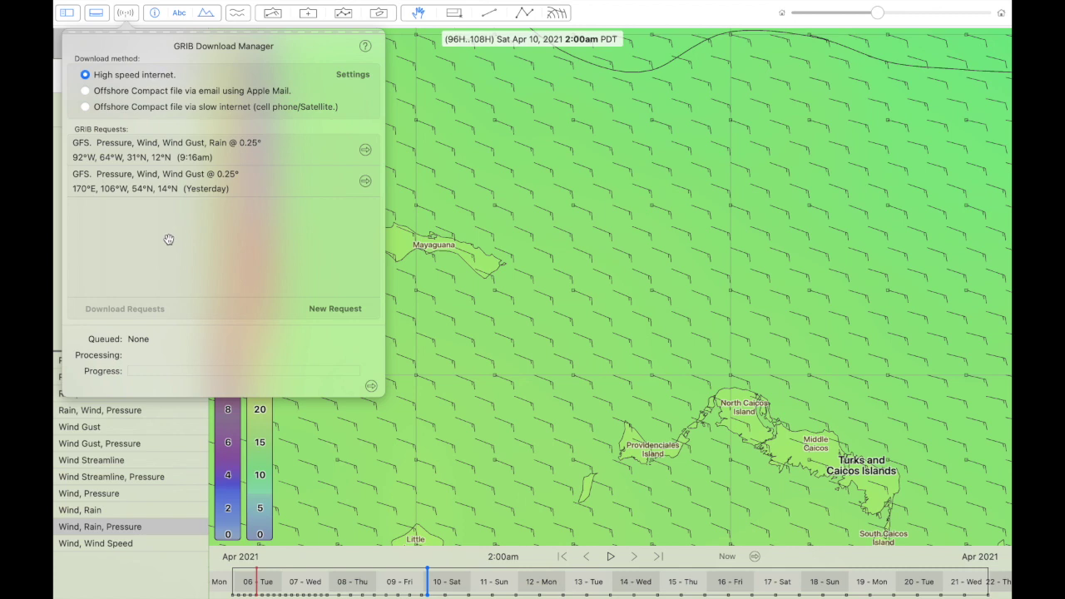
left_click(432, 167)
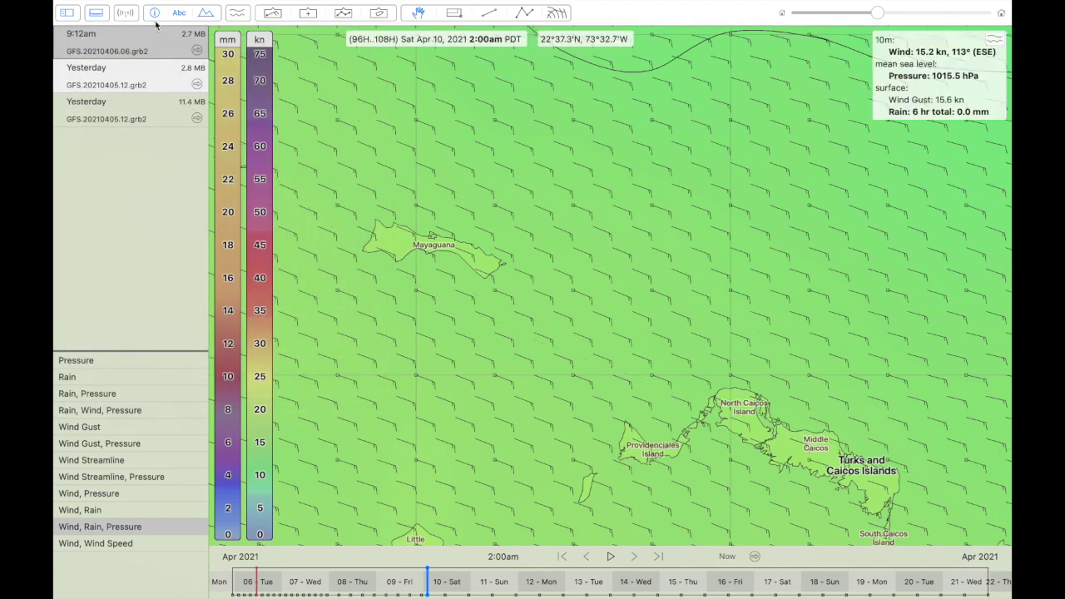
- Check the update, delete and export options for yesterday's 2.8 MB GFS.20210405.12.grb2 file
left_click(125, 14)
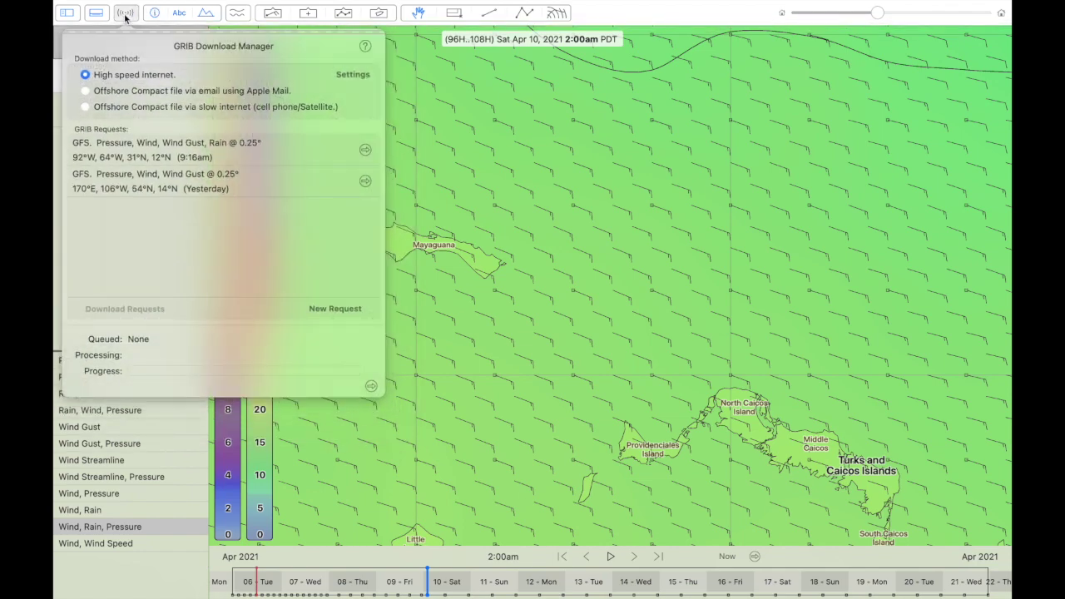
left_click(435, 86)
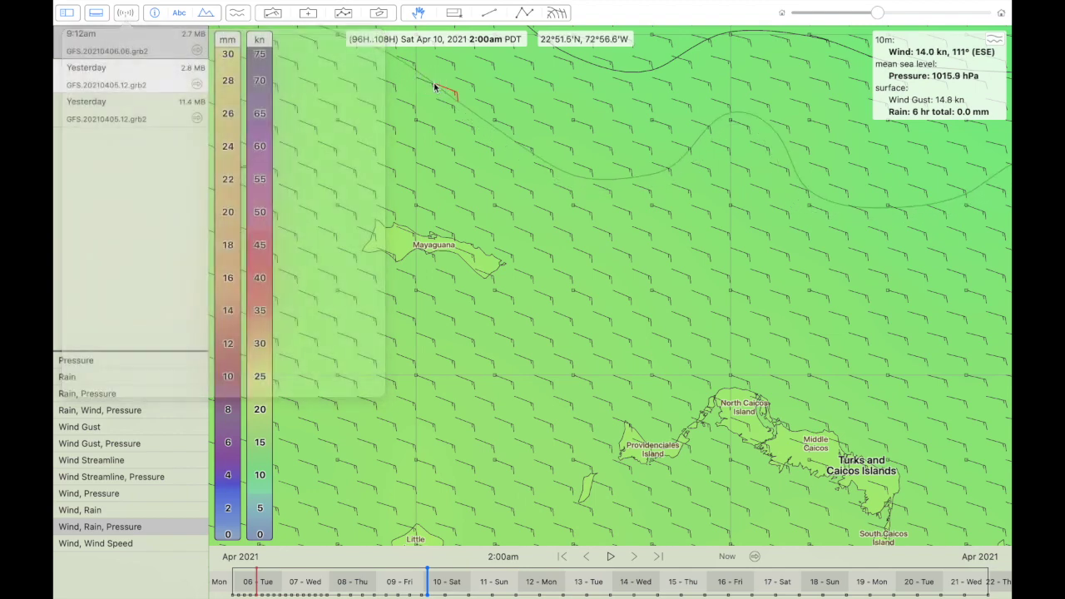
right_click(126, 79)
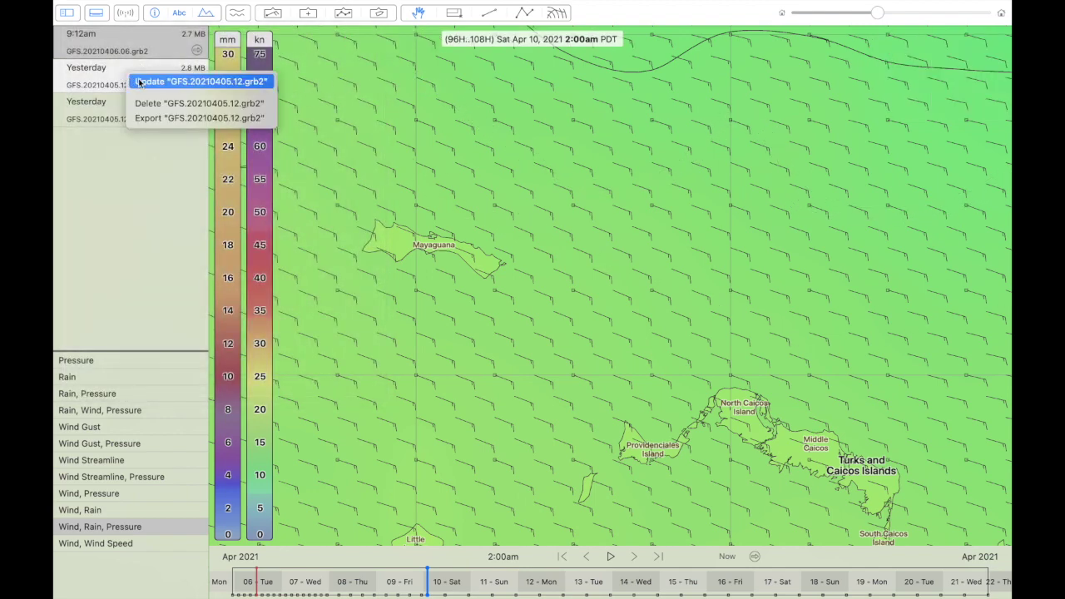
left_click(156, 82)
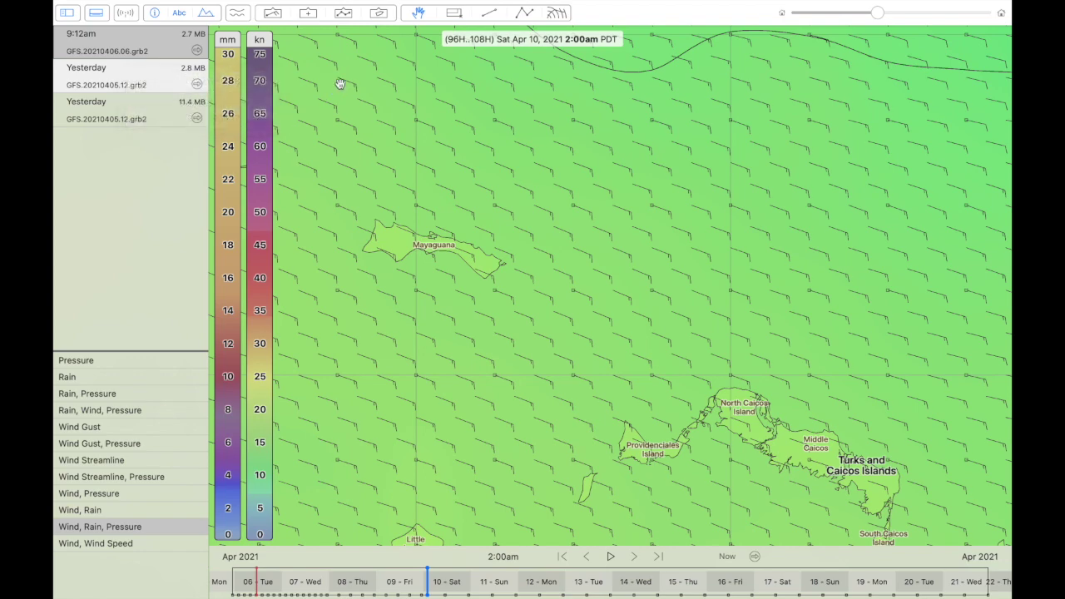
- Look through the model, parameter and download settings of a new GRIB request, and dismiss it without downloading
left_click(125, 13)
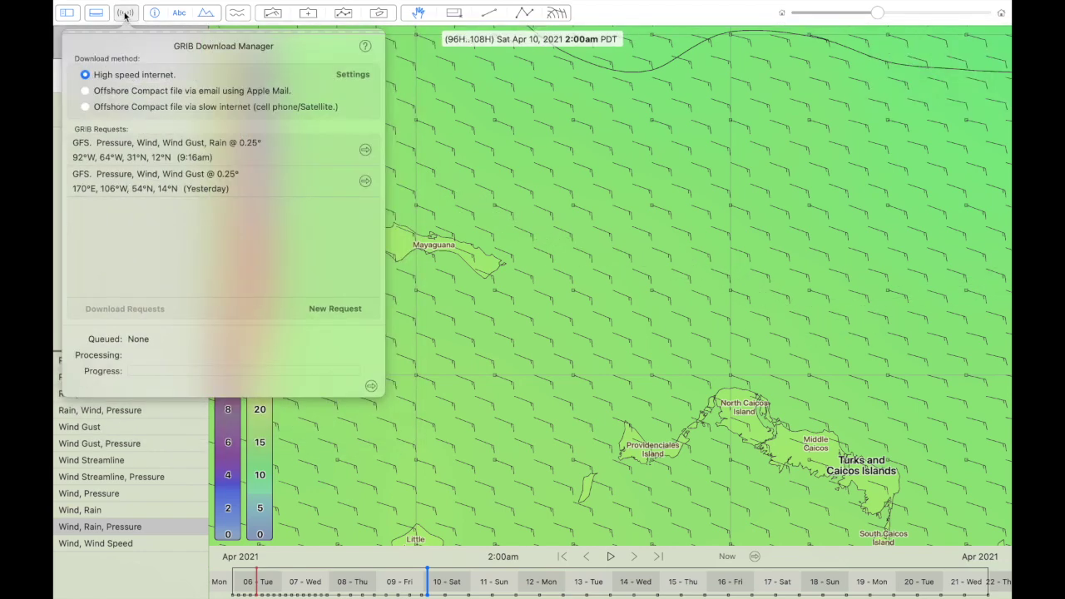
left_click(337, 309)
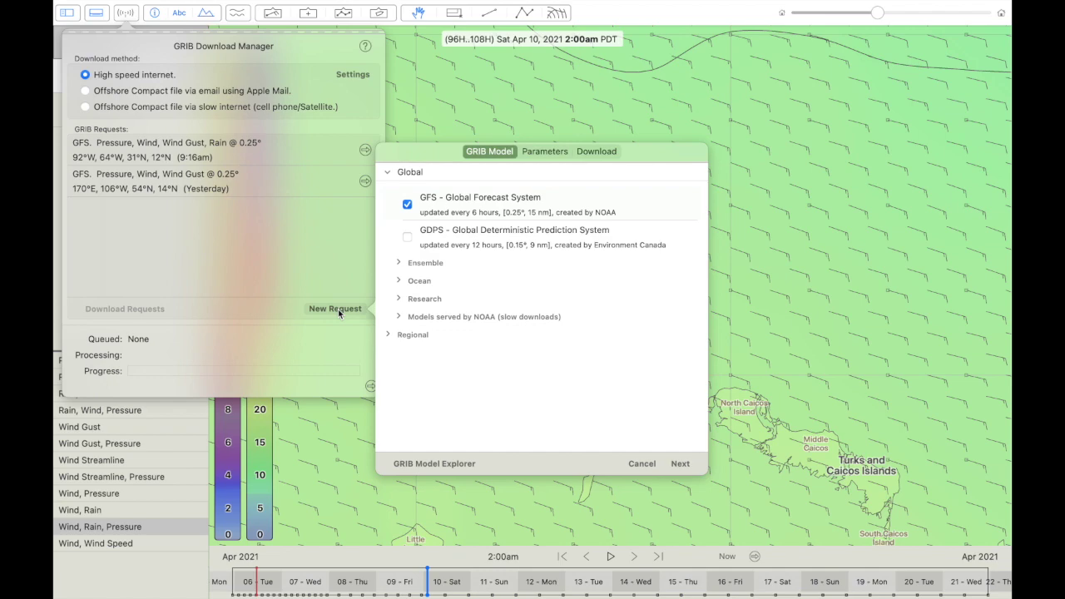
left_click(291, 306)
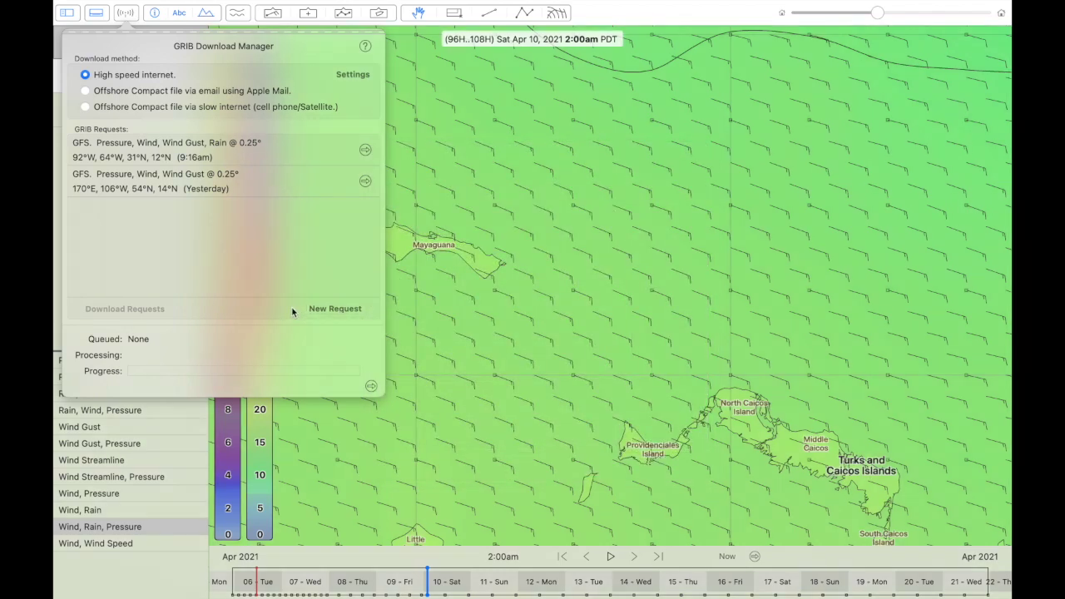
left_click(332, 307)
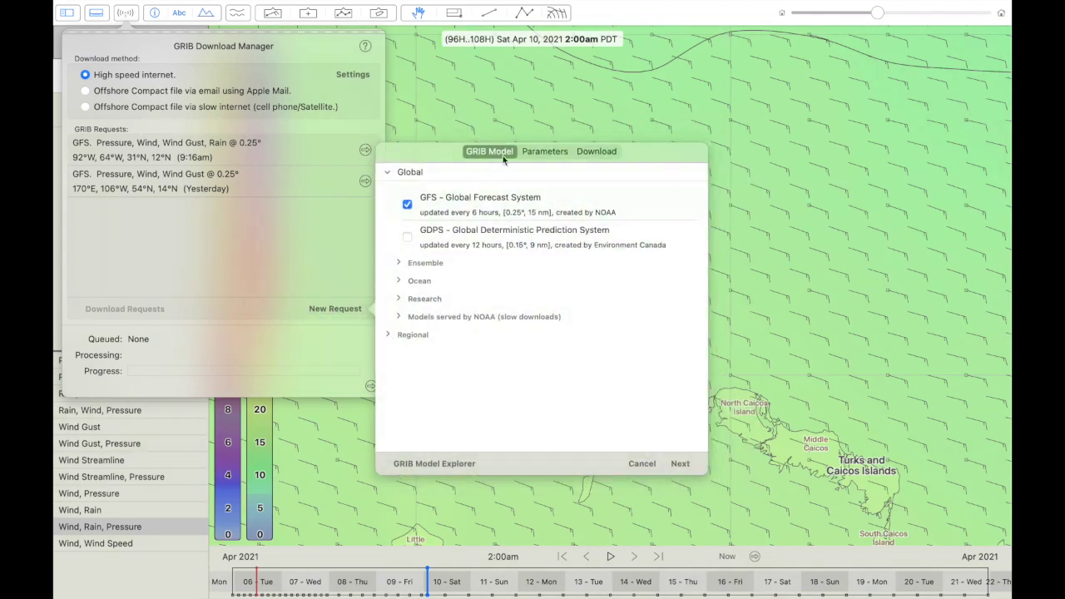
left_click(533, 151)
left_click(597, 151)
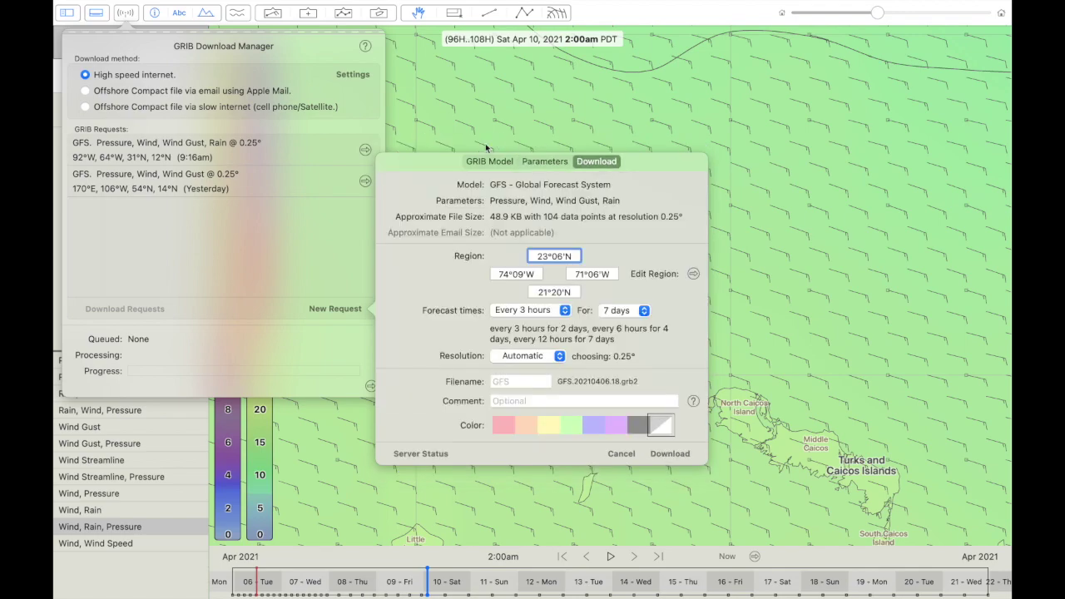
left_click(326, 268)
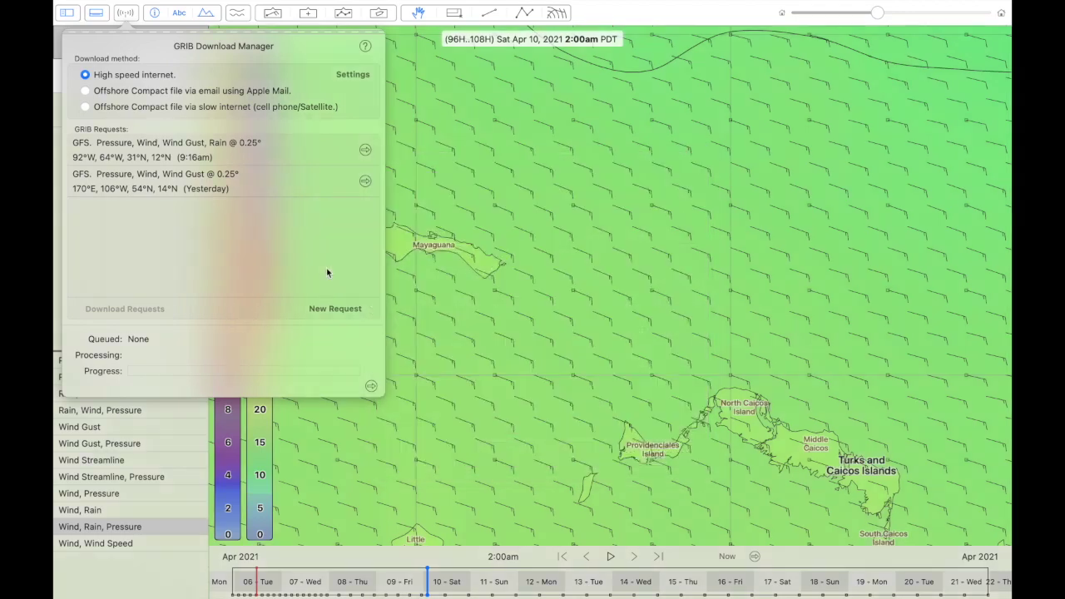
- Compare the map regions of the two saved GRIB requests, ending with the North Pacific request selected
left_click(249, 188)
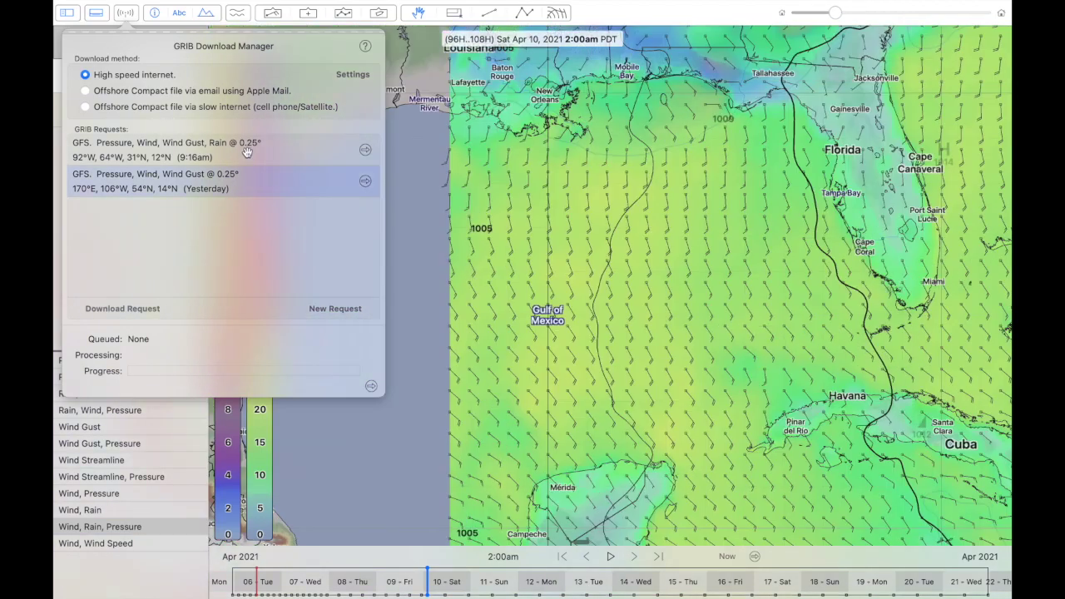
key("Up")
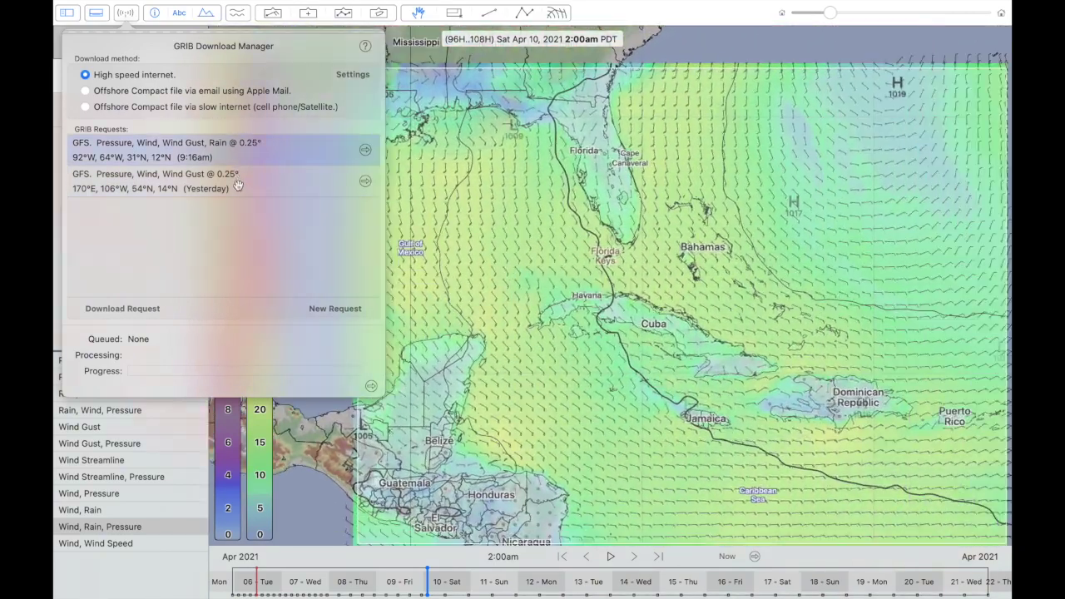
left_click(238, 186)
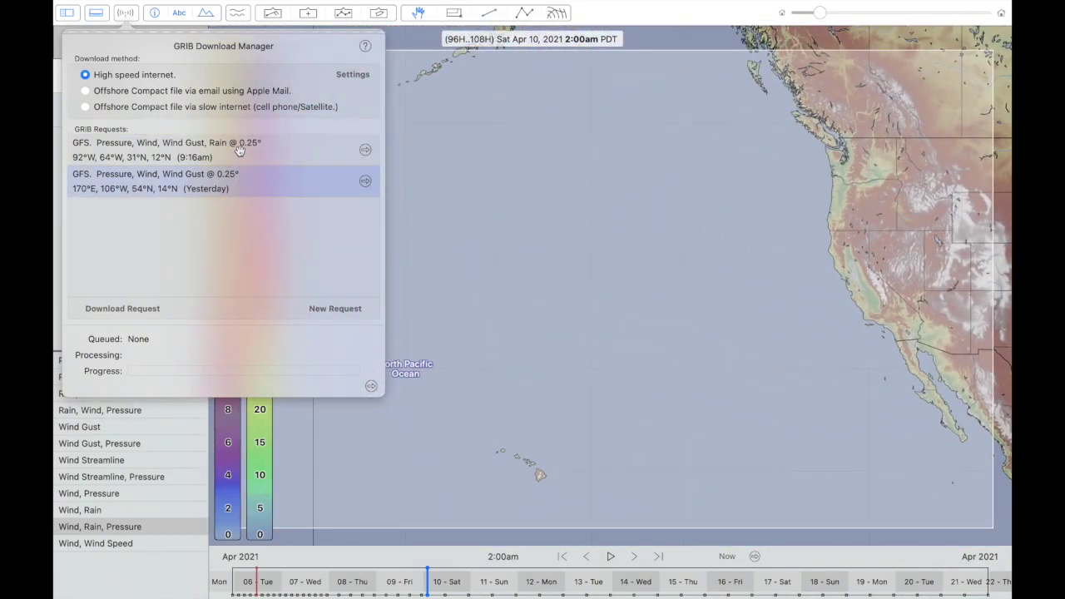
left_click(239, 150)
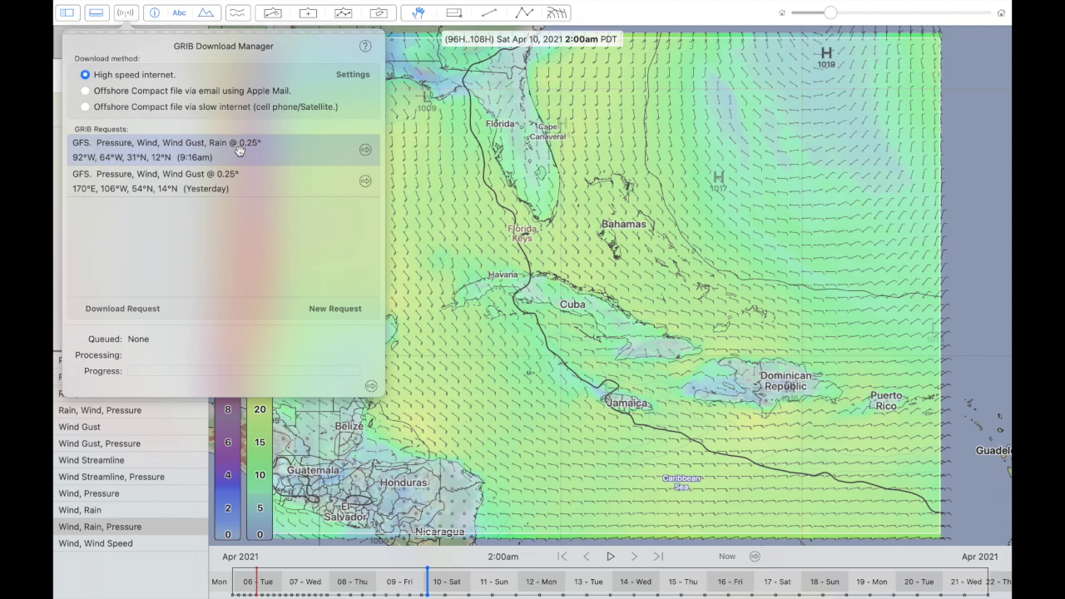
left_click(239, 186)
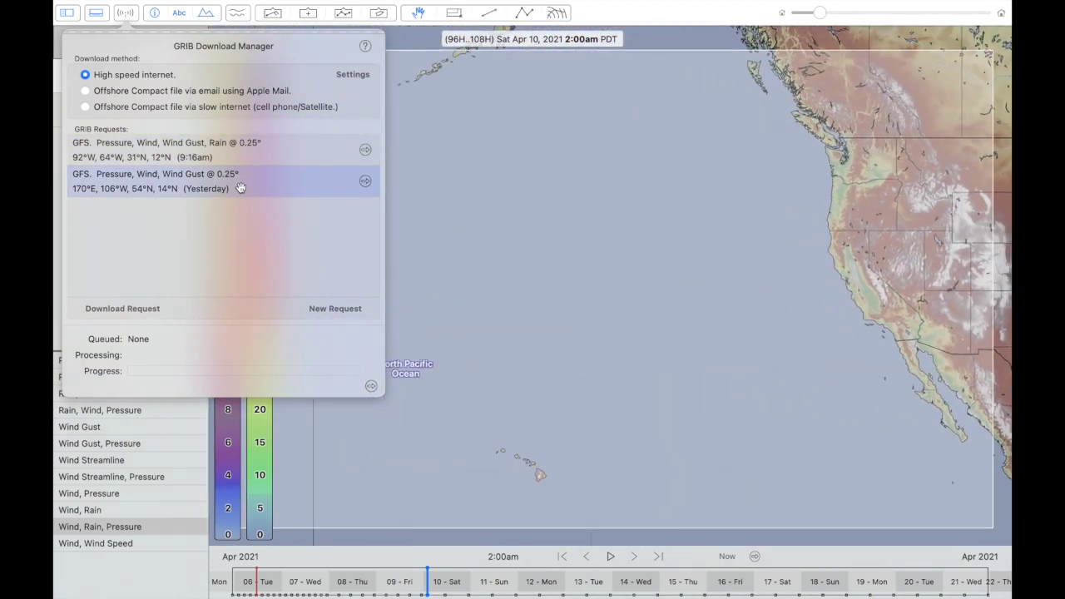
left_click(153, 311)
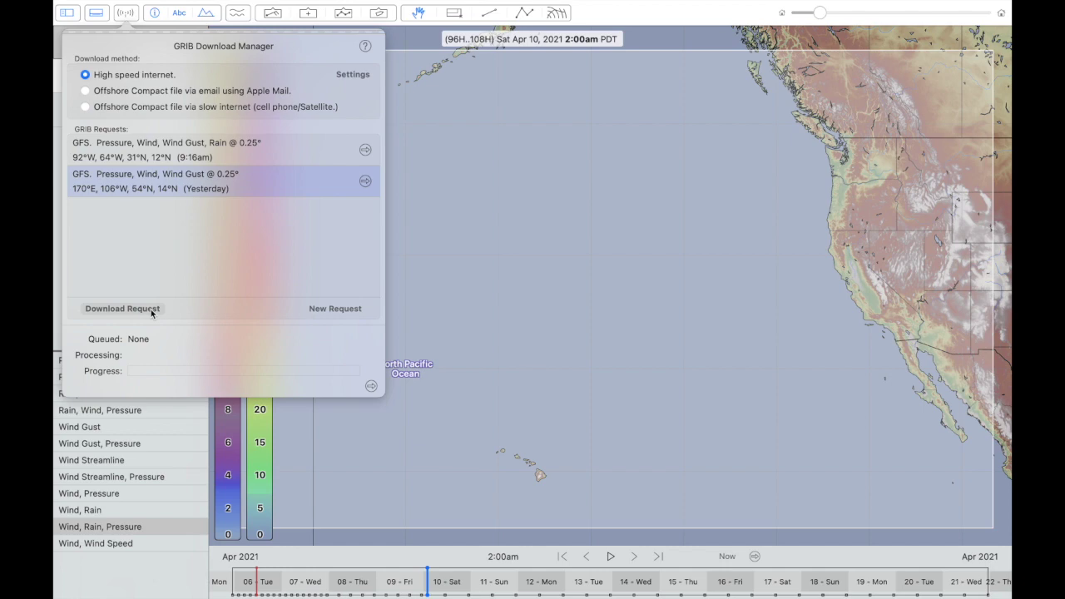
- Review the GRIB model, parameters, region and forecast times of the saved North Pacific request
left_click(366, 181)
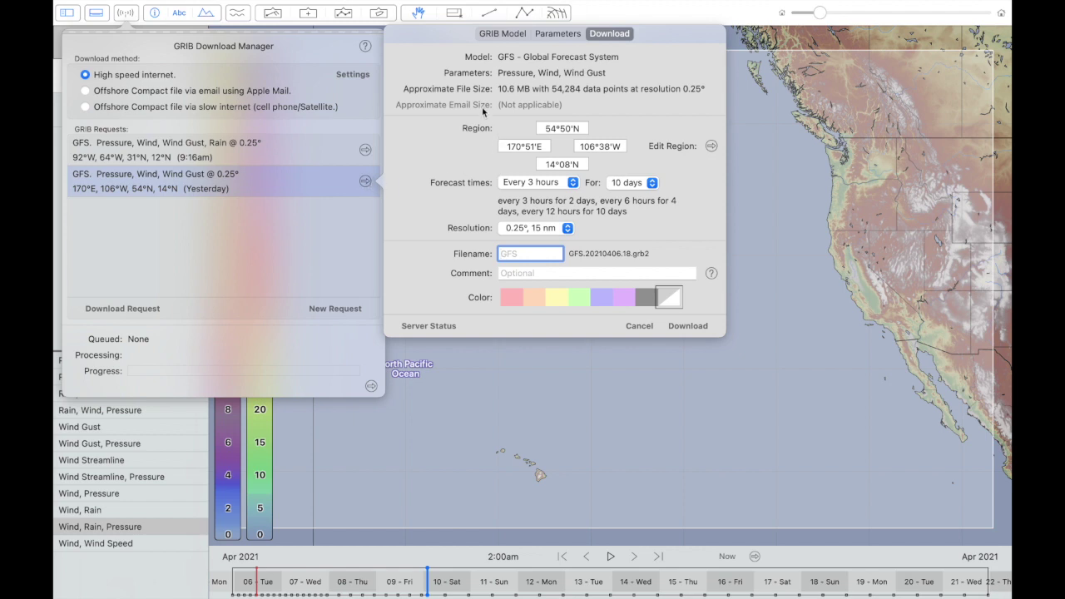
left_click(504, 33)
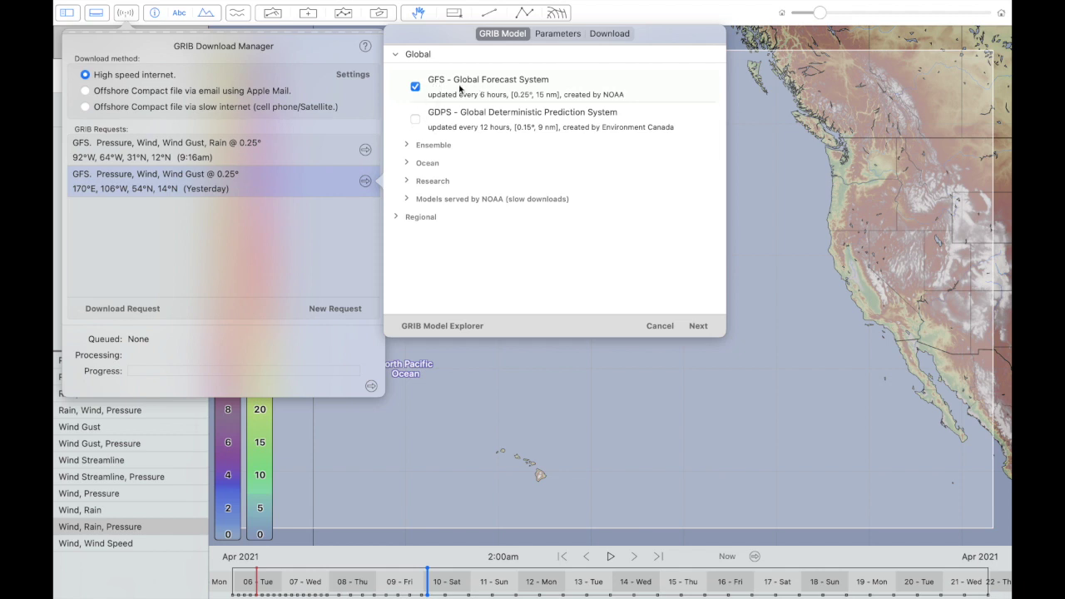
left_click(558, 34)
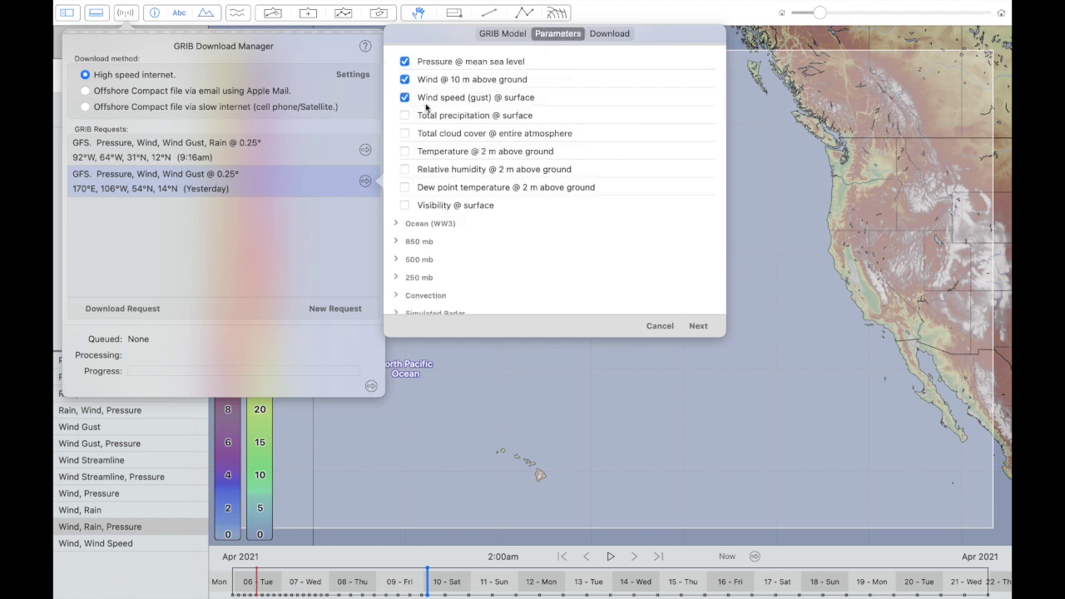
left_click(621, 34)
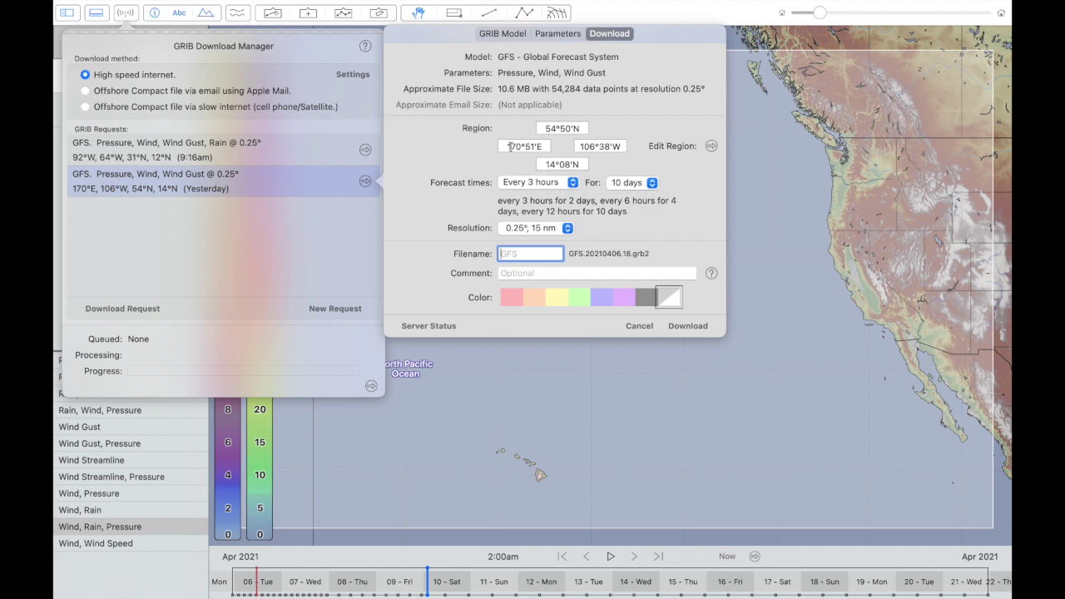
left_click(590, 147)
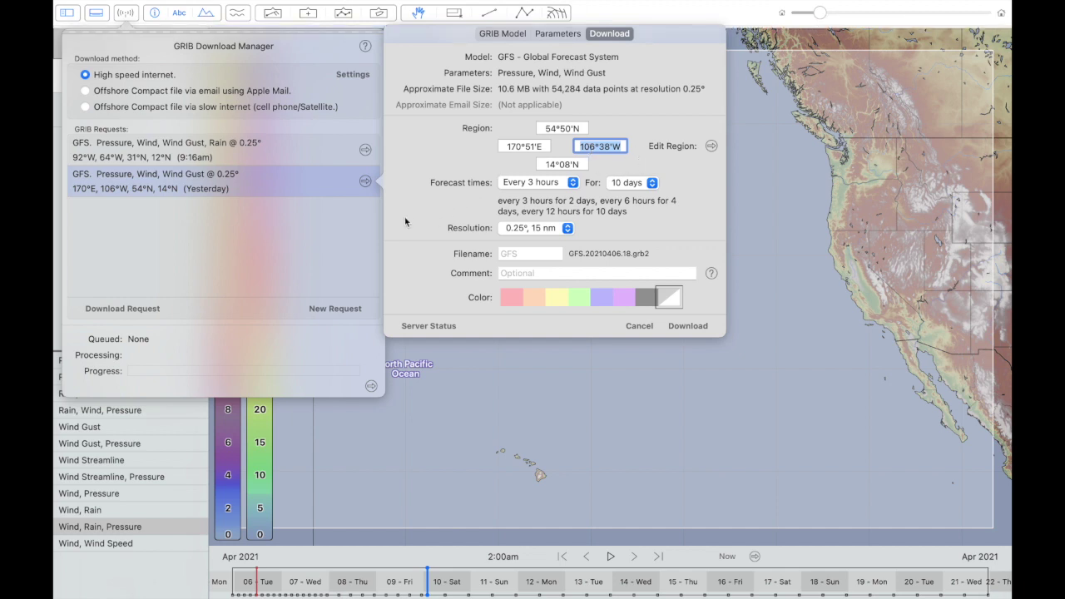
- Add total precipitation at surface to the North Pacific request's parameters and return to its GRIB model selection
left_click(559, 35)
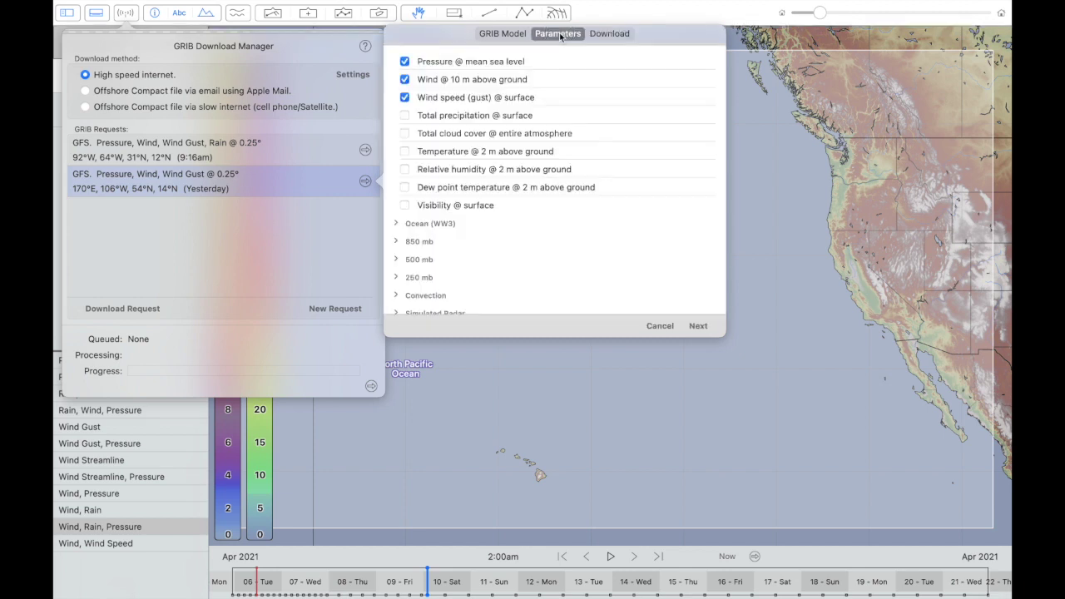
left_click(405, 116)
left_click(508, 35)
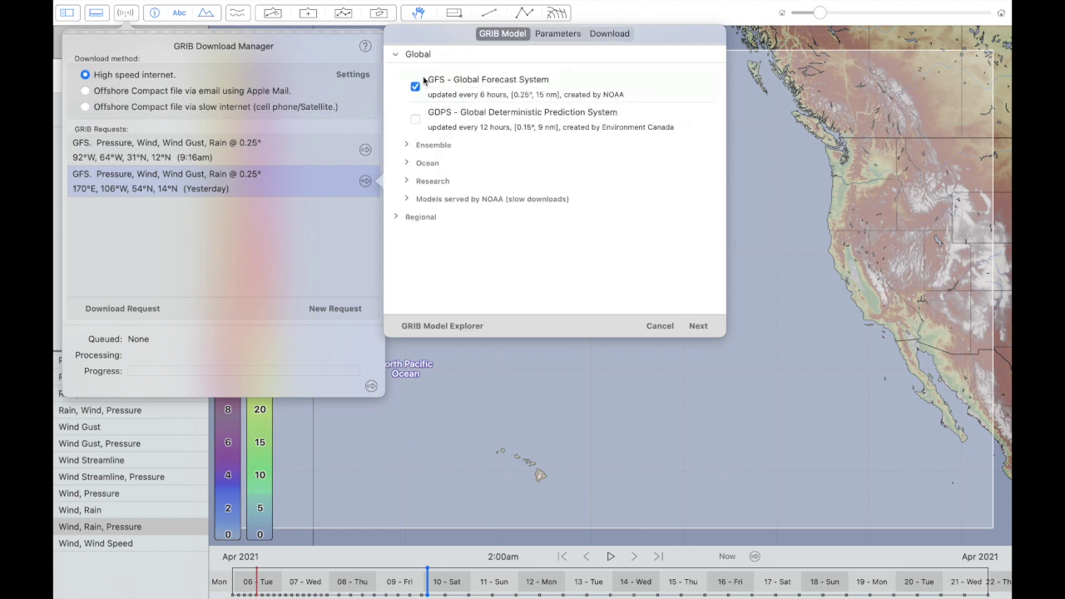
- Review the download settings of the North Pacific request and dismiss the GRIB Download Manager
left_click(556, 38)
left_click(606, 35)
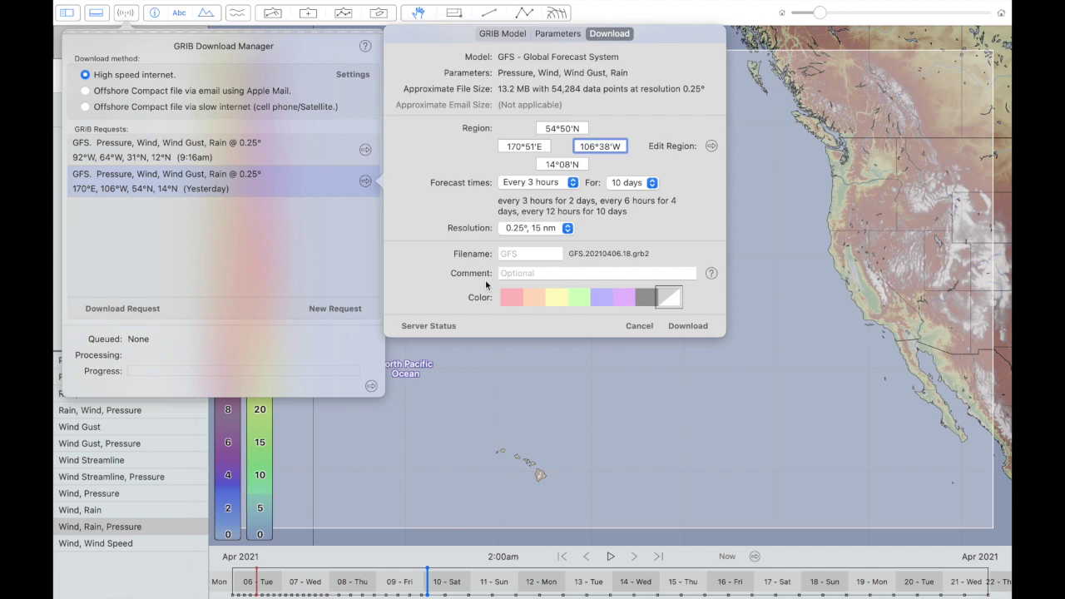
left_click(442, 369)
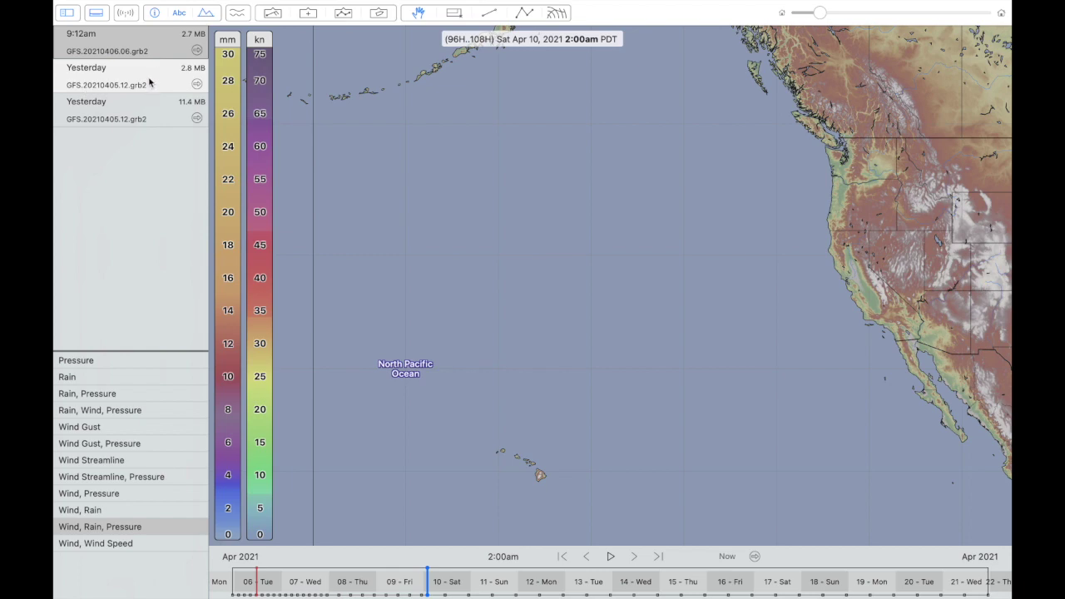
- Display yesterday's 11.4 MB forecast file and set its saved North Pacific request's filename to "North Pacific GFS"
left_click(111, 116)
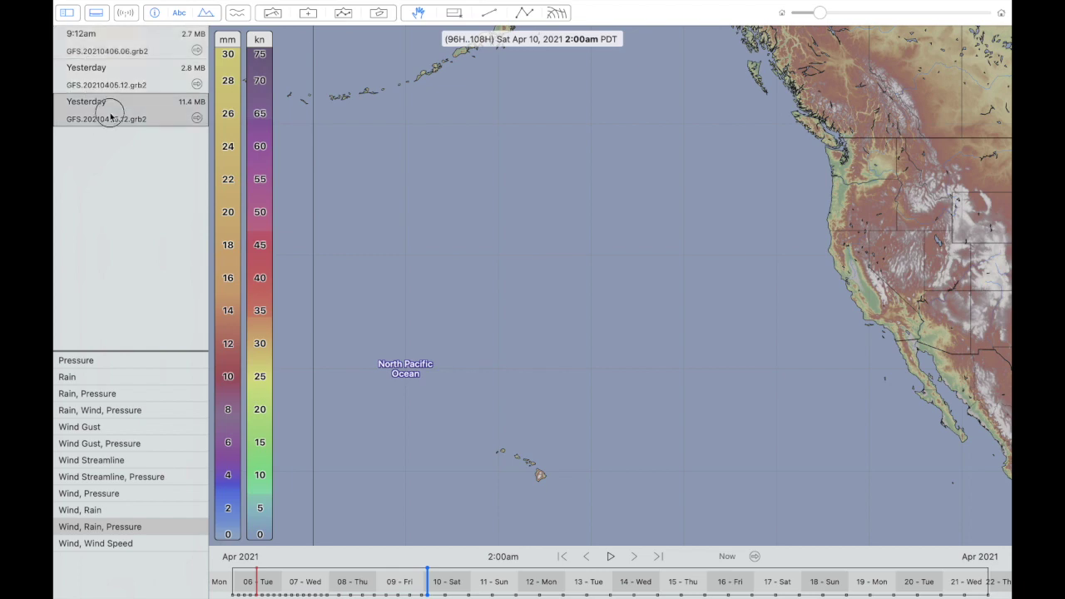
left_click(127, 13)
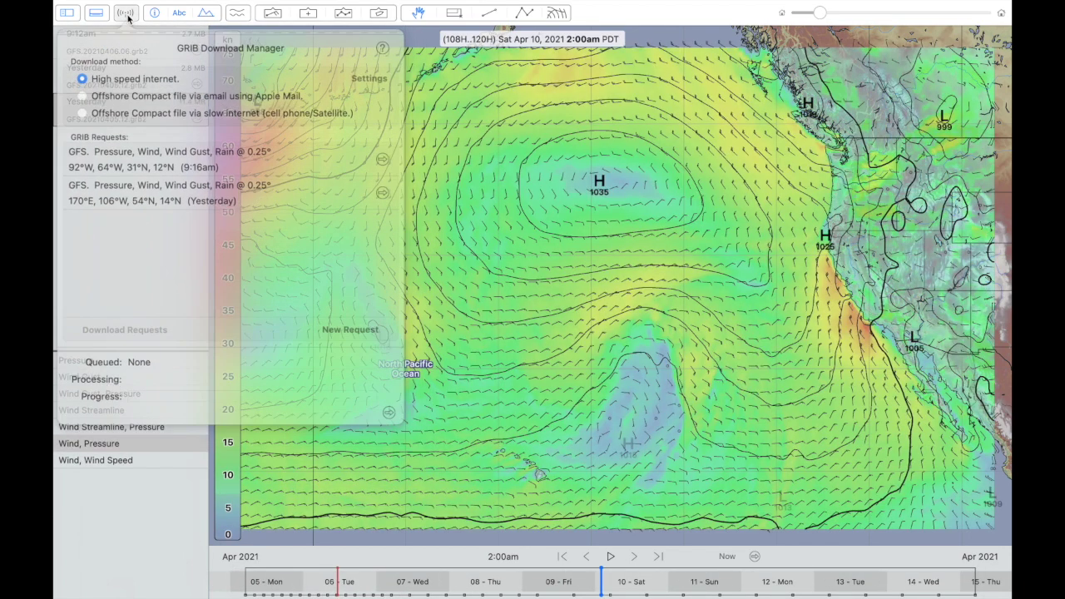
left_click(364, 181)
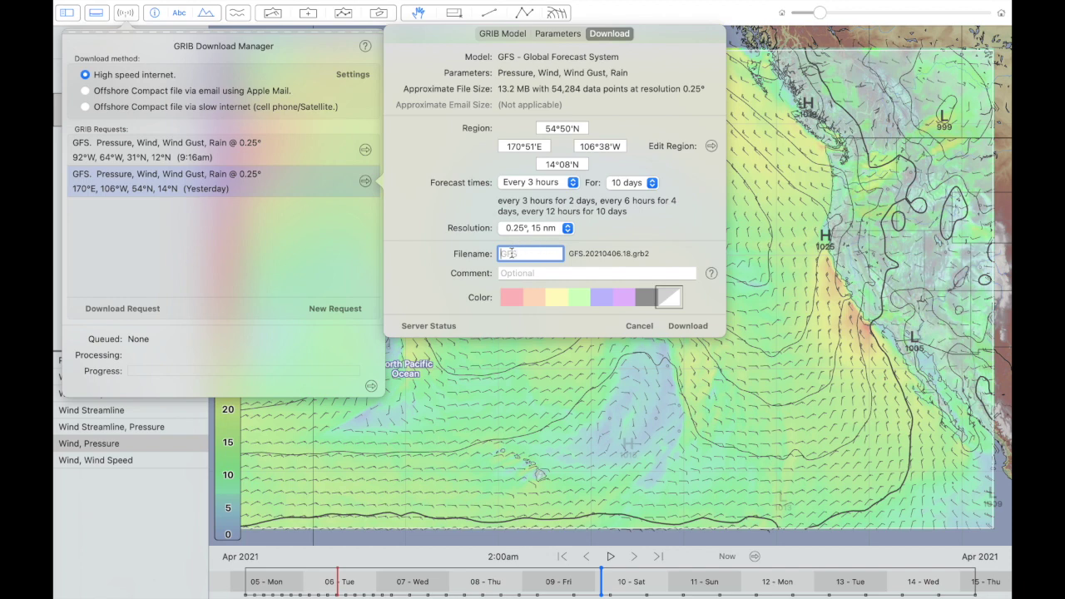
type("Not")
type("th Pacific G")
key("Return")
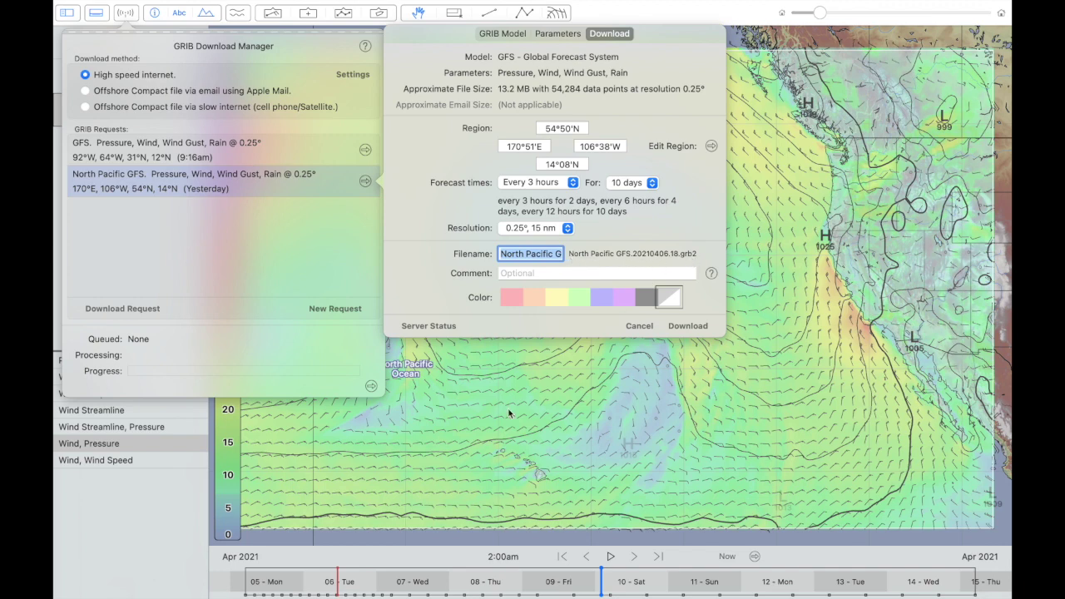
key("Return")
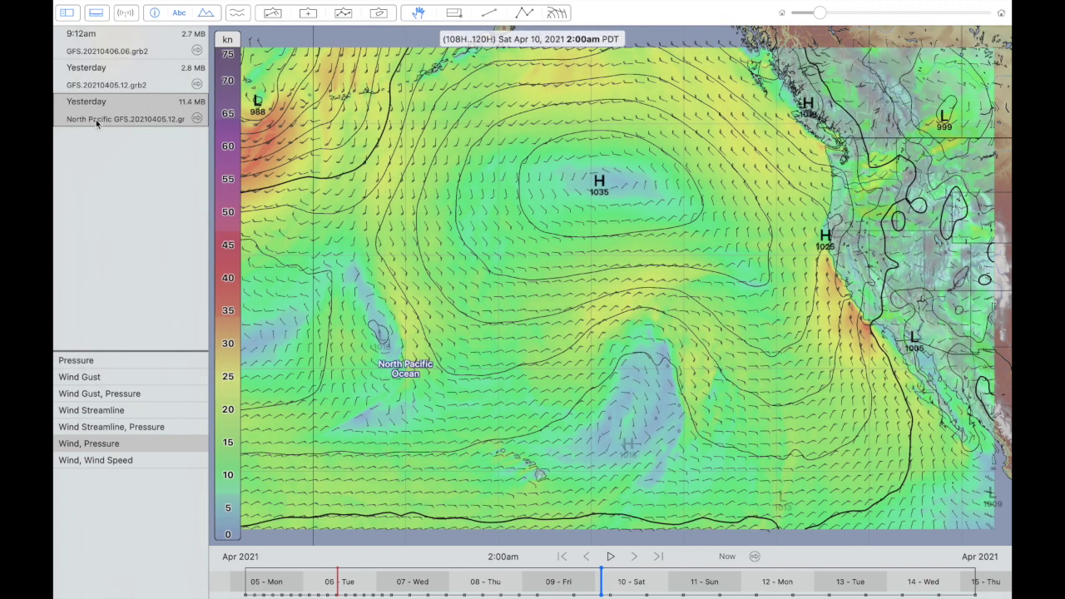
- Display yesterday's 2.8 MB forecast file and set the Caribbean request's filename to "Caribbean GFS"
left_click(104, 119)
left_click(106, 81)
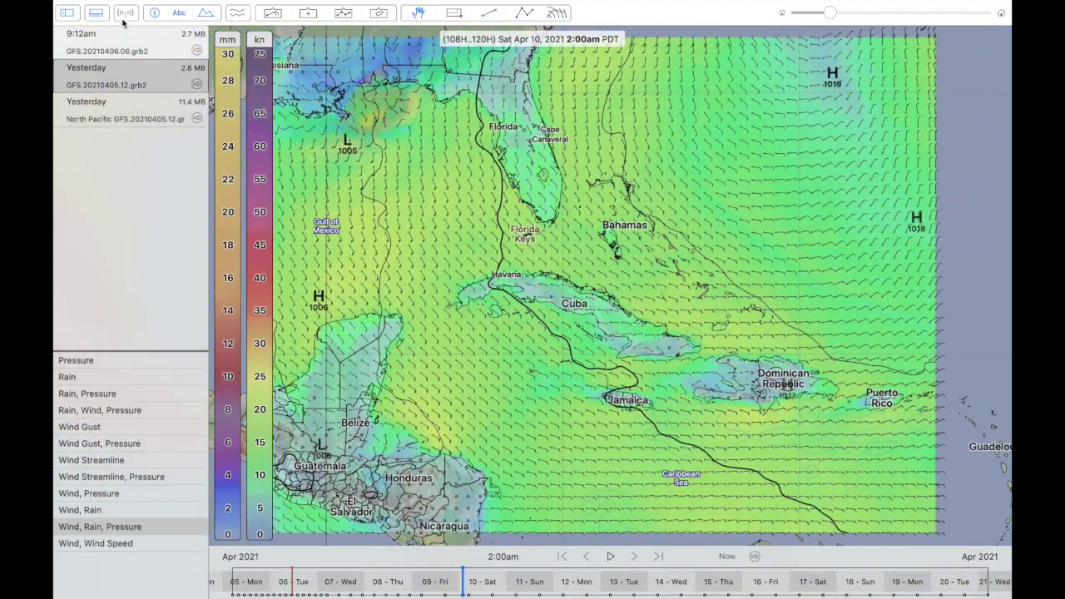
left_click(126, 13)
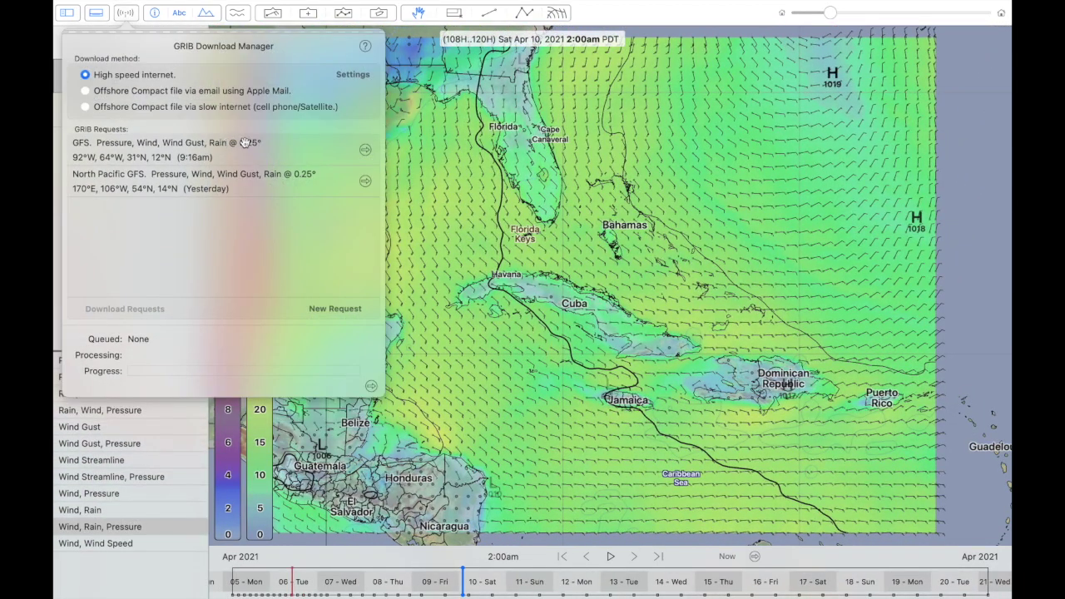
left_click(366, 149)
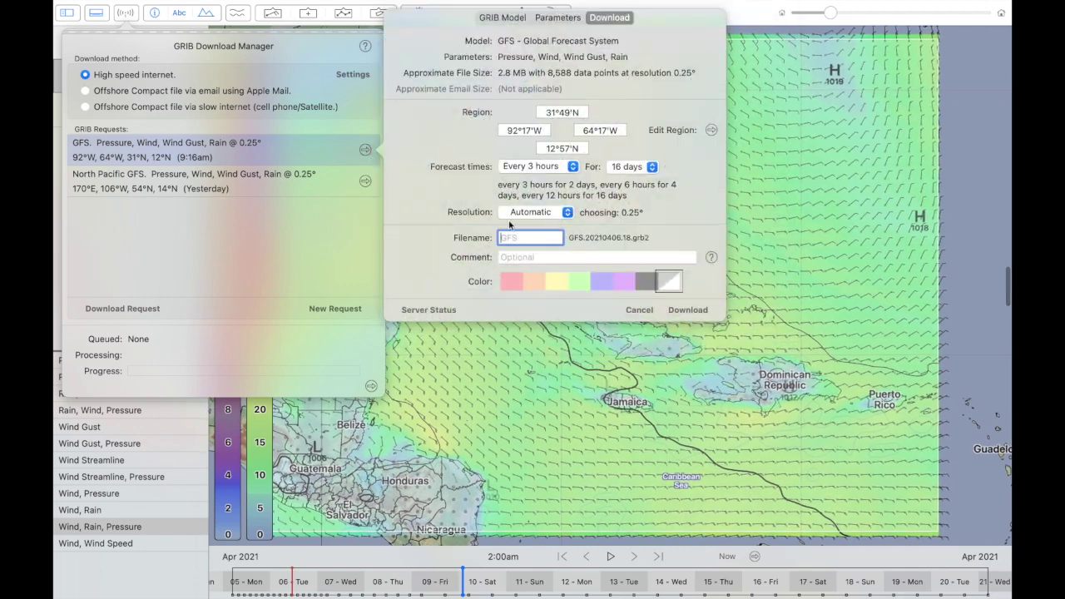
type("Caribbean GFS")
key("Return")
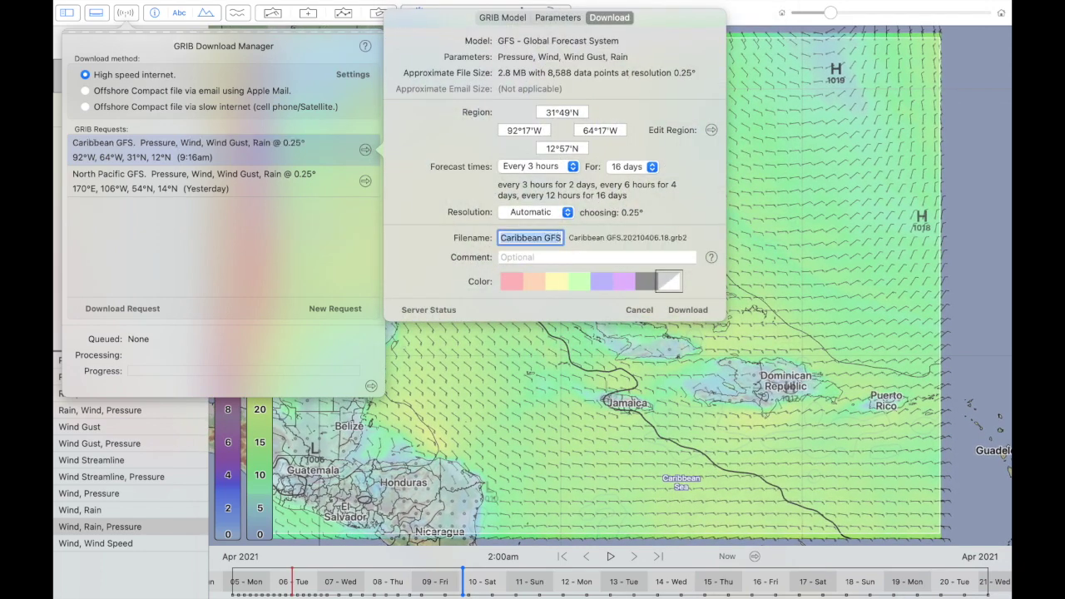
left_click(610, 459)
left_click(611, 459)
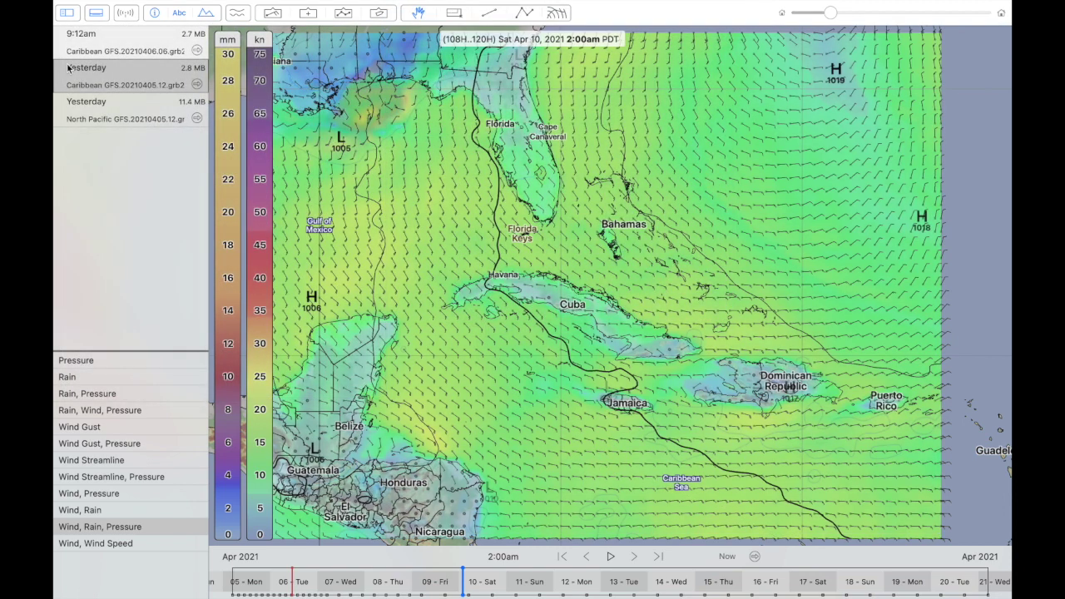
- Display the North Pacific GFS file and assign the green color to its saved request
left_click(133, 107)
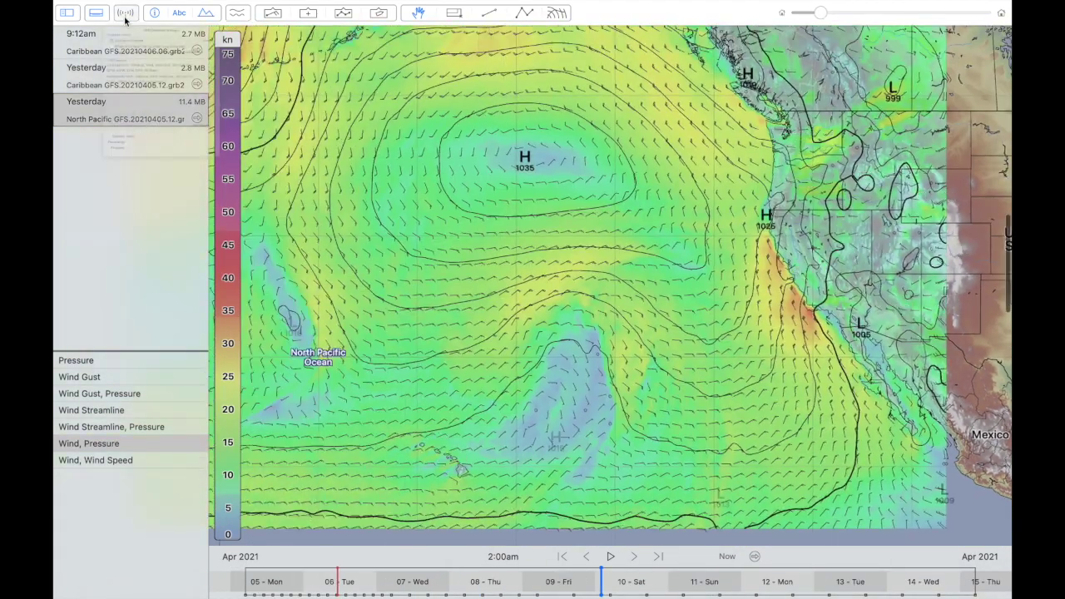
left_click(126, 13)
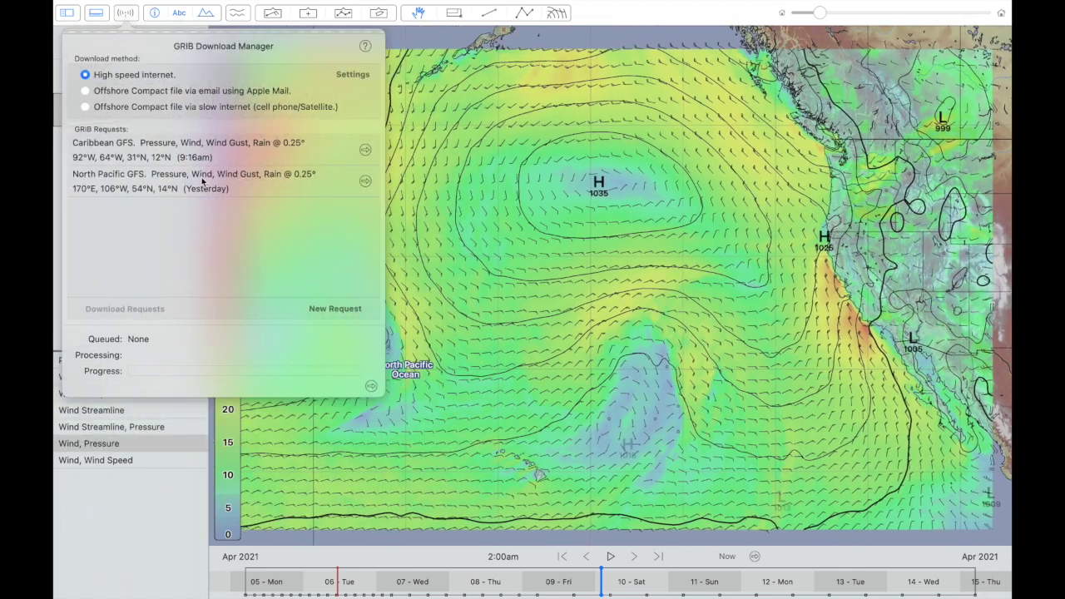
left_click(367, 183)
left_click(366, 182)
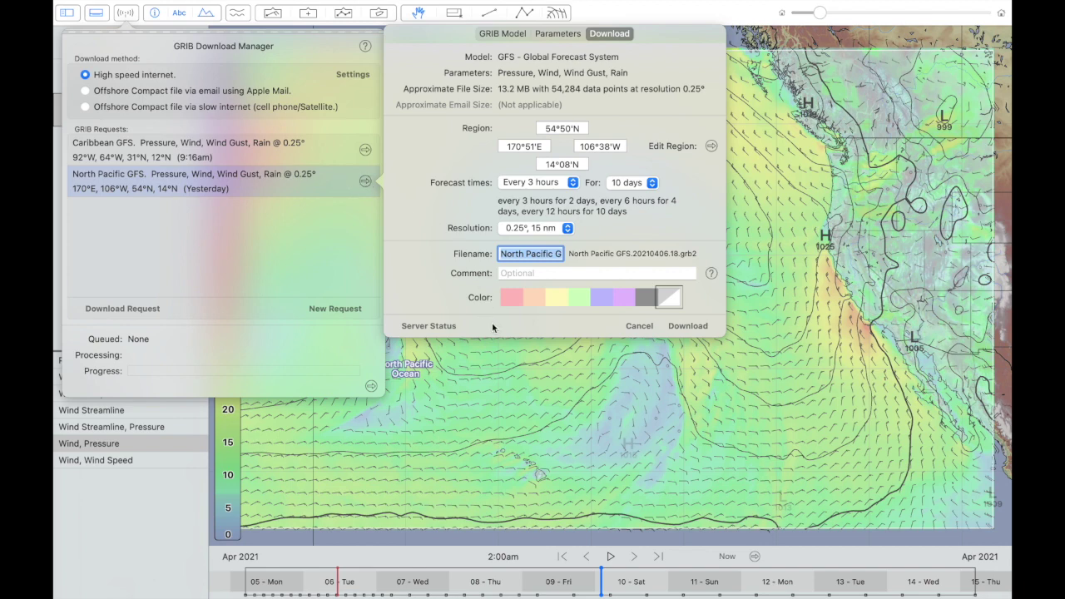
left_click(579, 299)
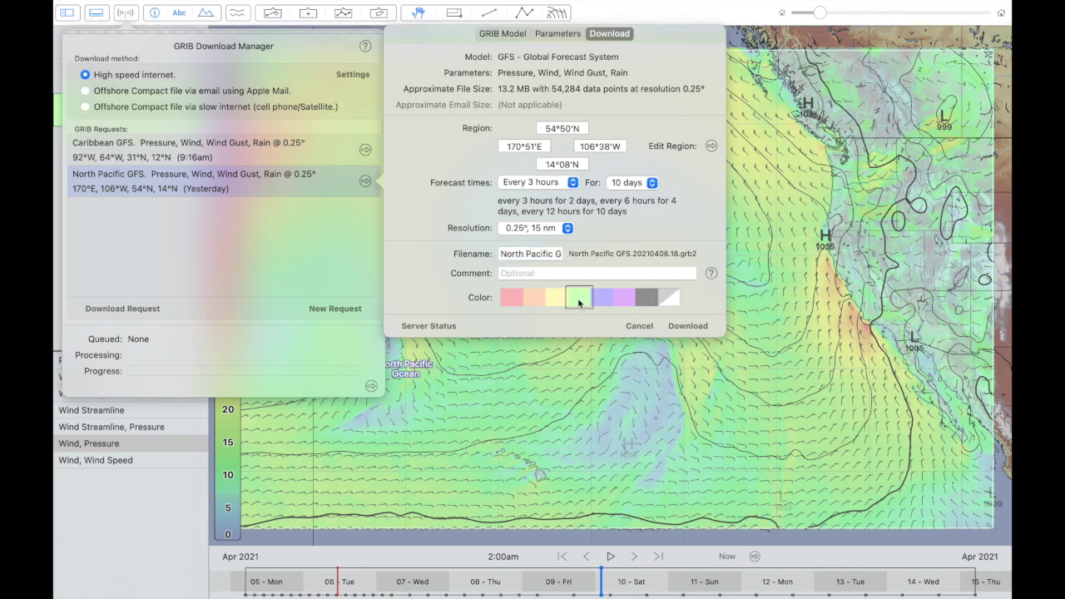
left_click(688, 327)
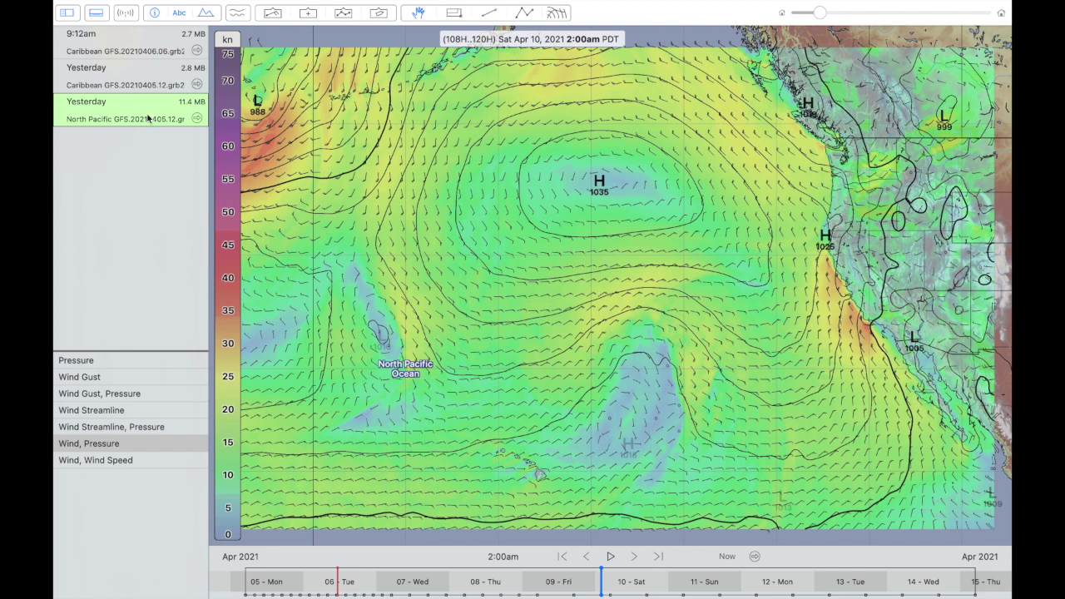
- Color yesterday's Caribbean GFS file yellow in its file information, and switch between it and the North Pacific file
left_click(196, 84)
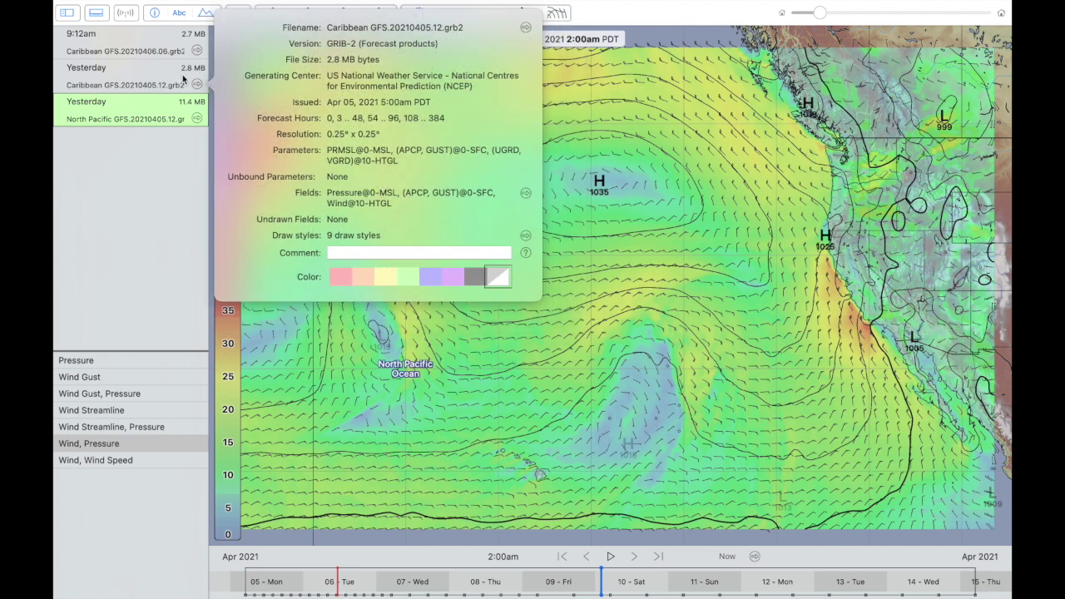
left_click(388, 282)
left_click(383, 322)
left_click(92, 87)
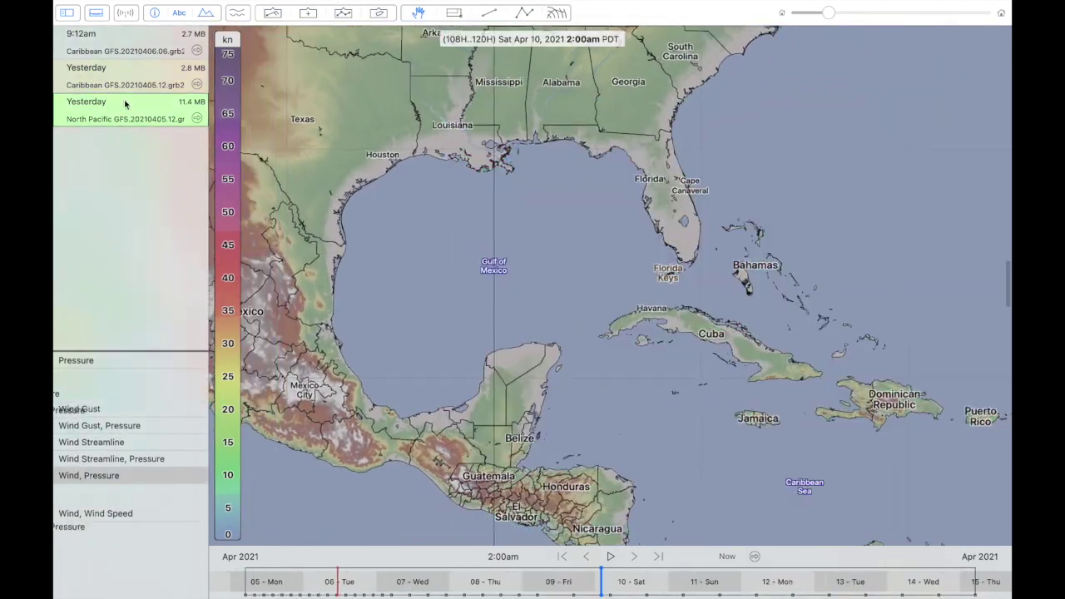
left_click(124, 104)
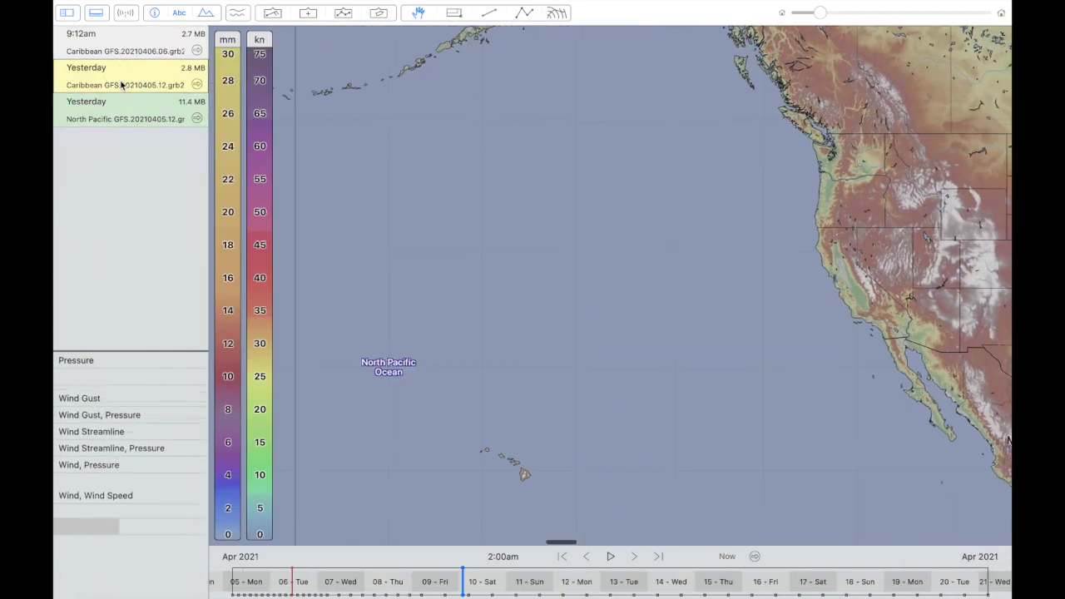
left_click(121, 86)
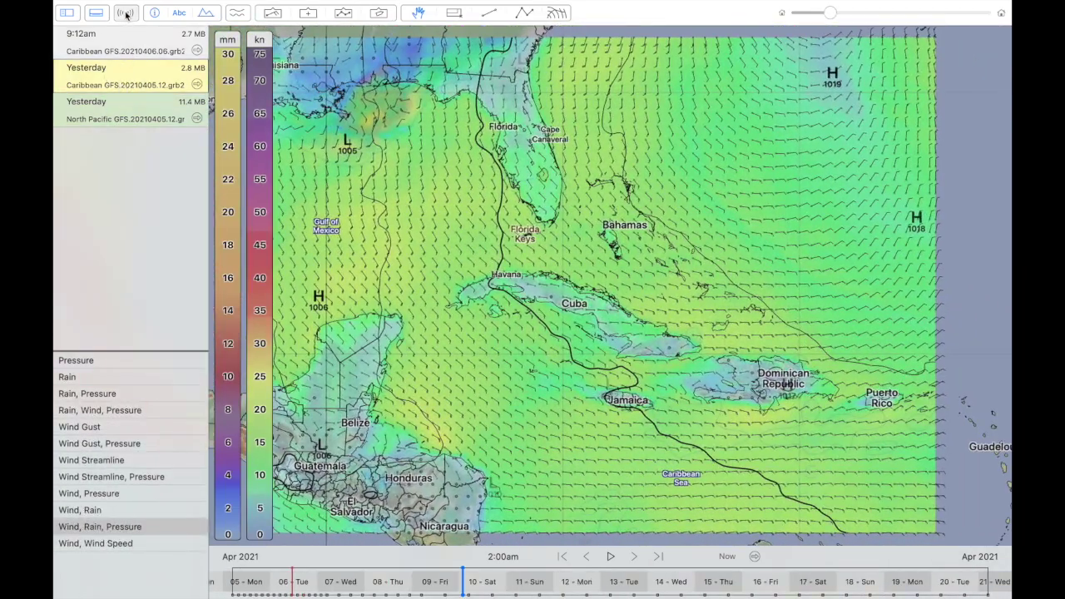
- Try yellow and red as the Caribbean GFS request's color, and reset it to no color
left_click(126, 13)
left_click(366, 148)
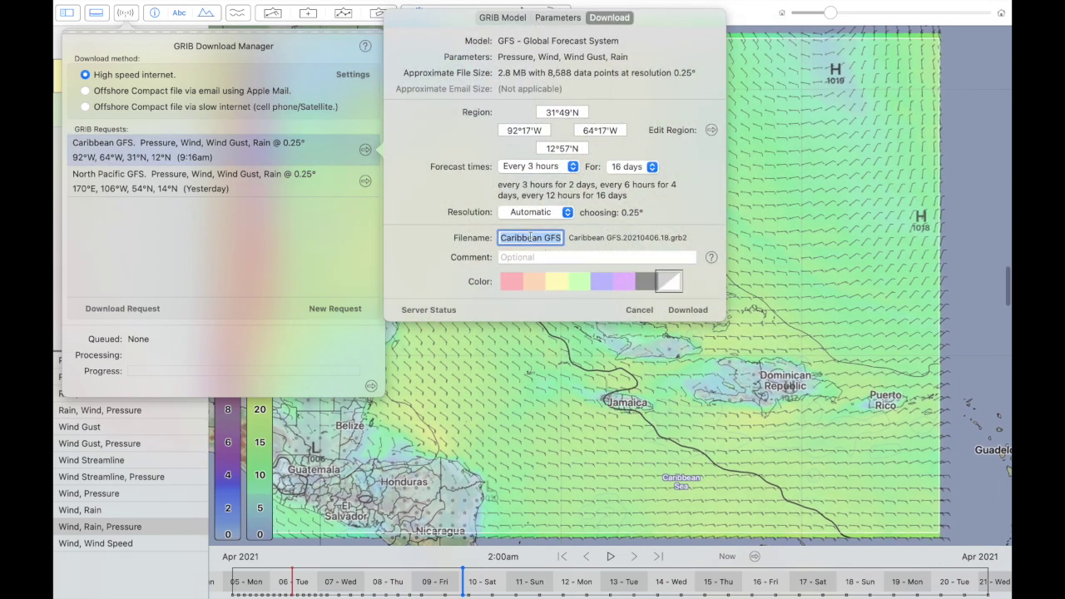
left_click(558, 283)
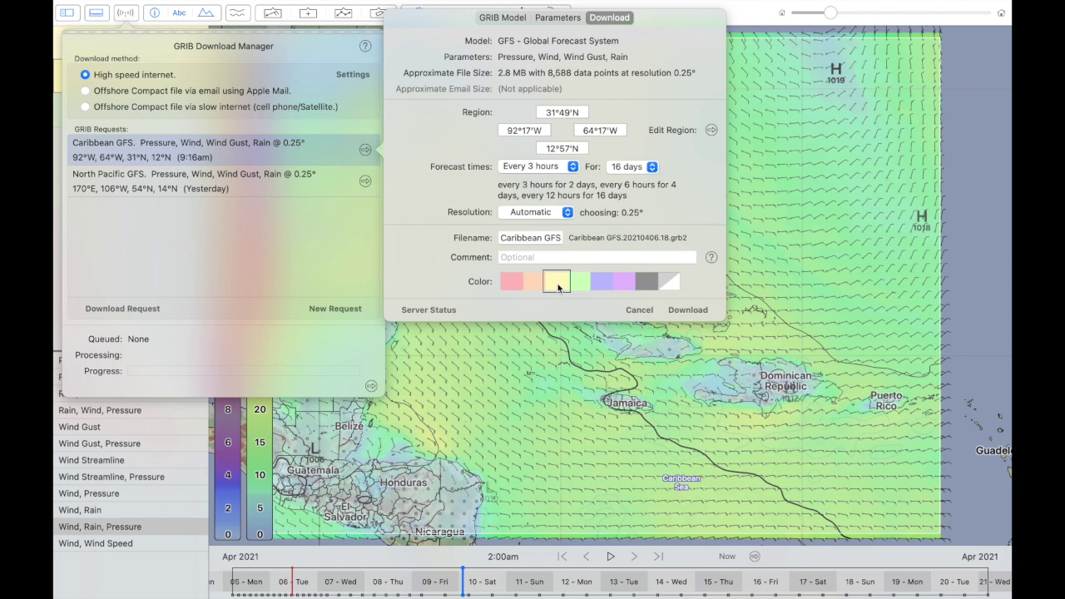
left_click(527, 283)
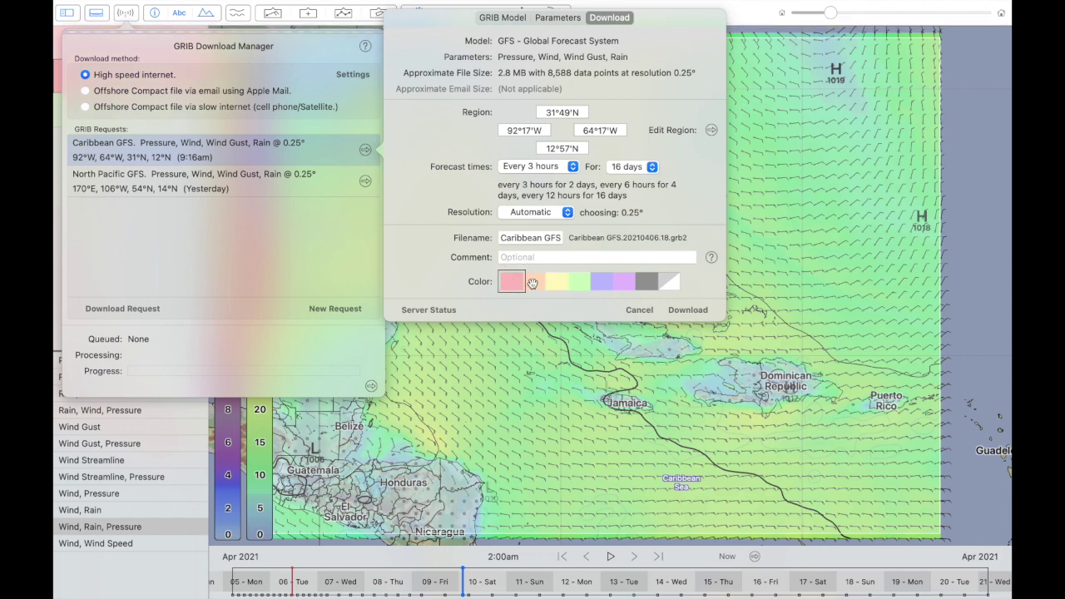
left_click(557, 285)
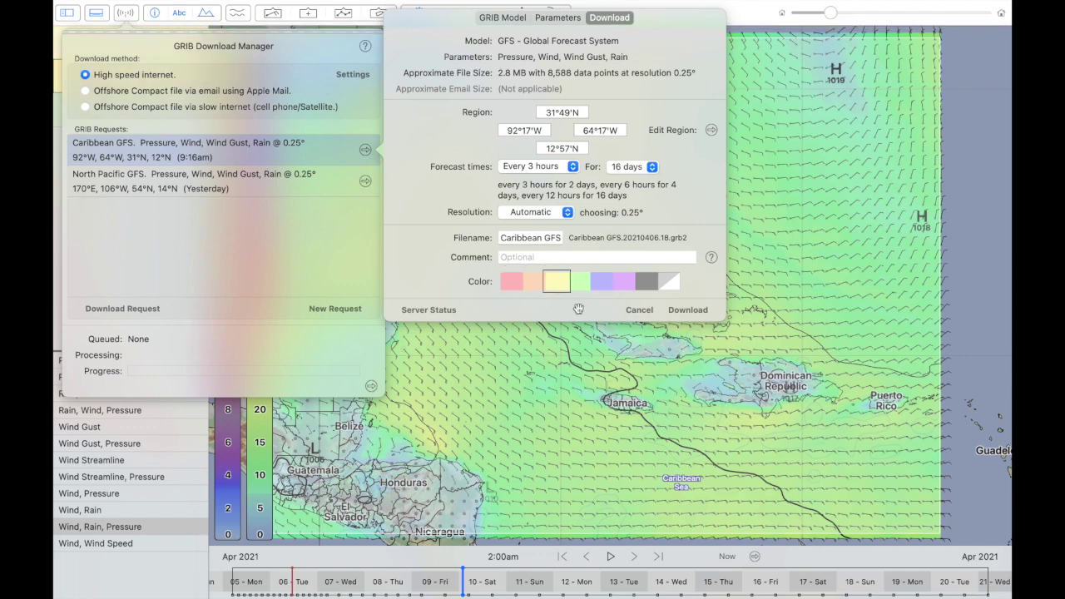
left_click(671, 281)
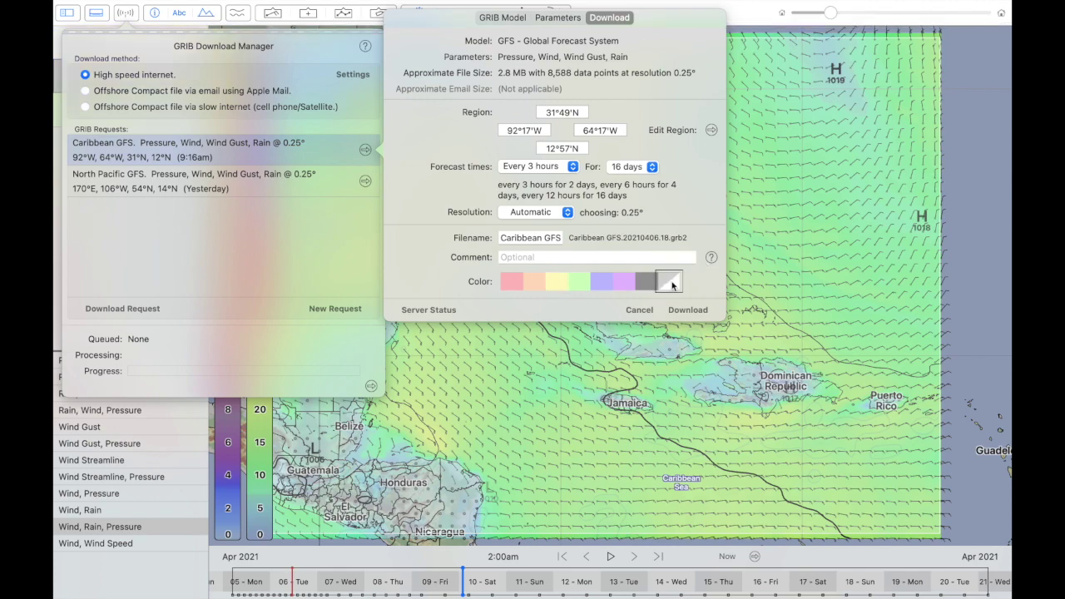
- Update the 9:12am Caribbean GFS file to download the latest forecast, and close the GRIB Download Manager
scroll(578, 128, "down", 2)
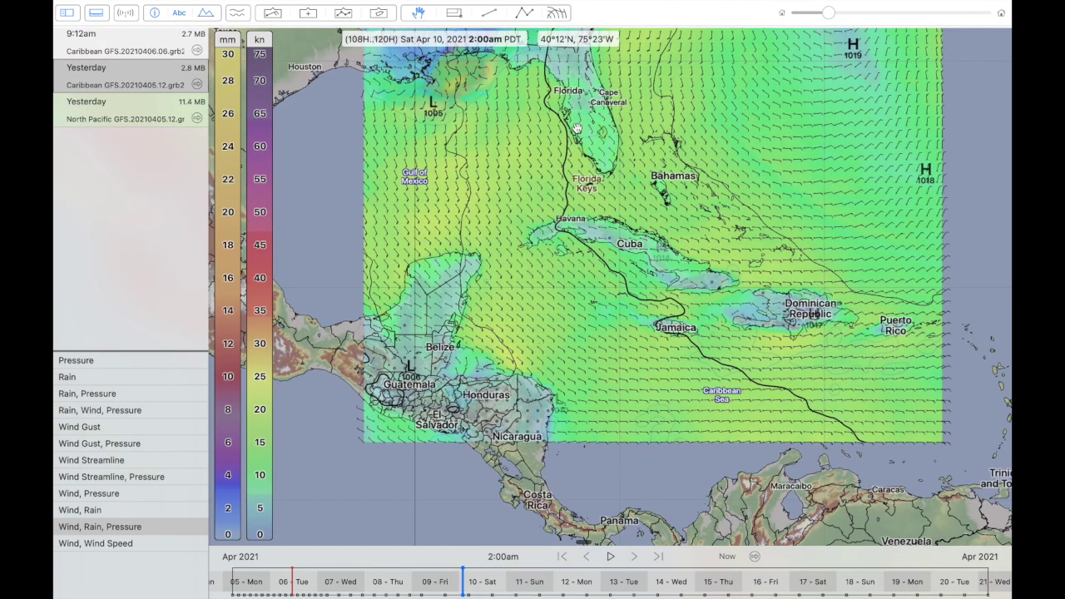
scroll(577, 129, "up", 3)
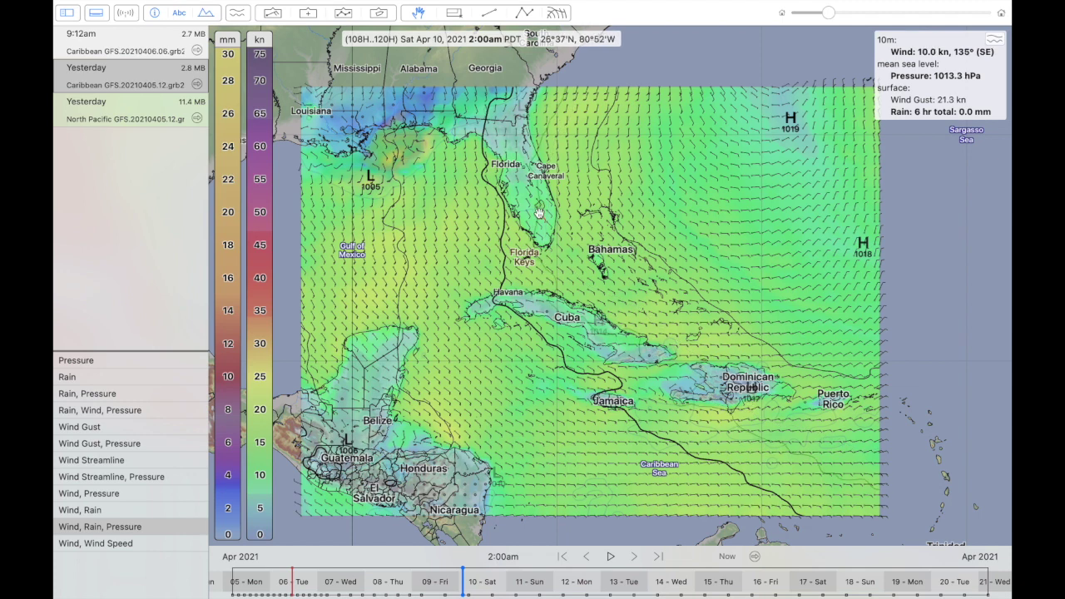
left_click(101, 46)
right_click(125, 50)
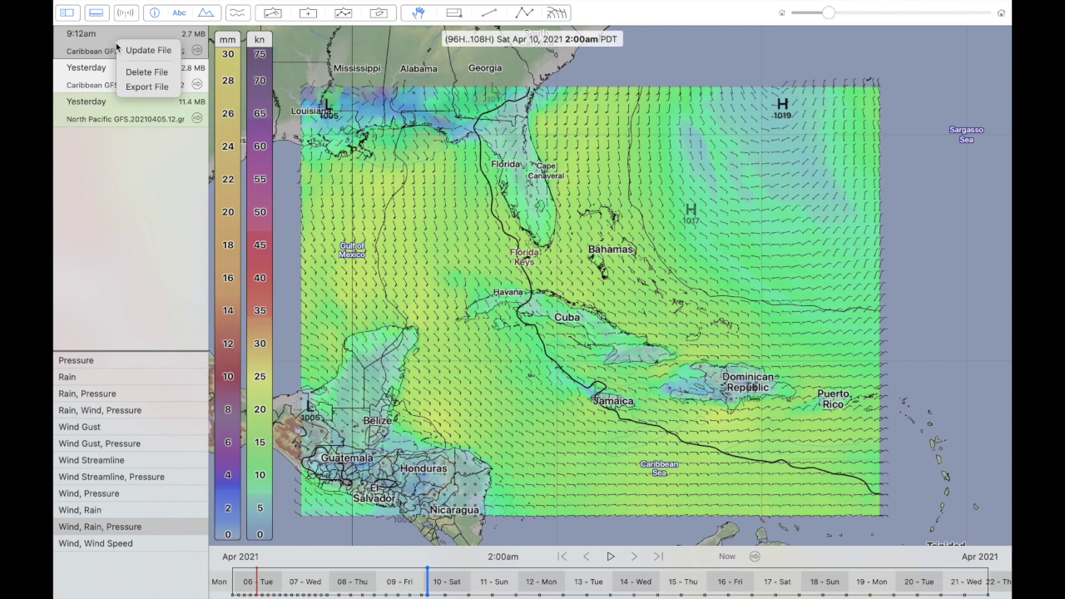
left_click(125, 52)
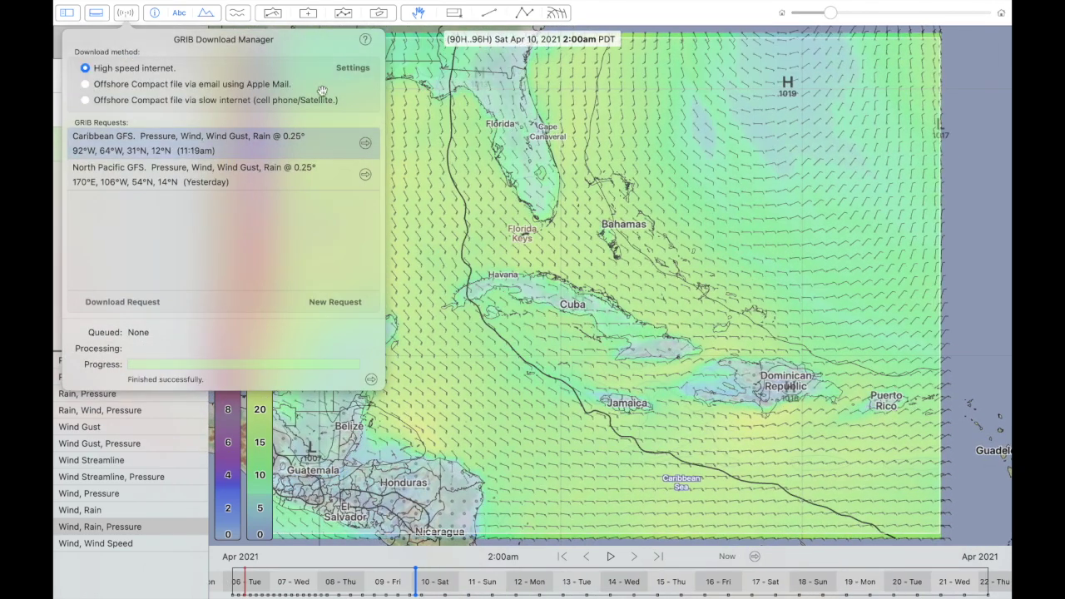
left_click(471, 122)
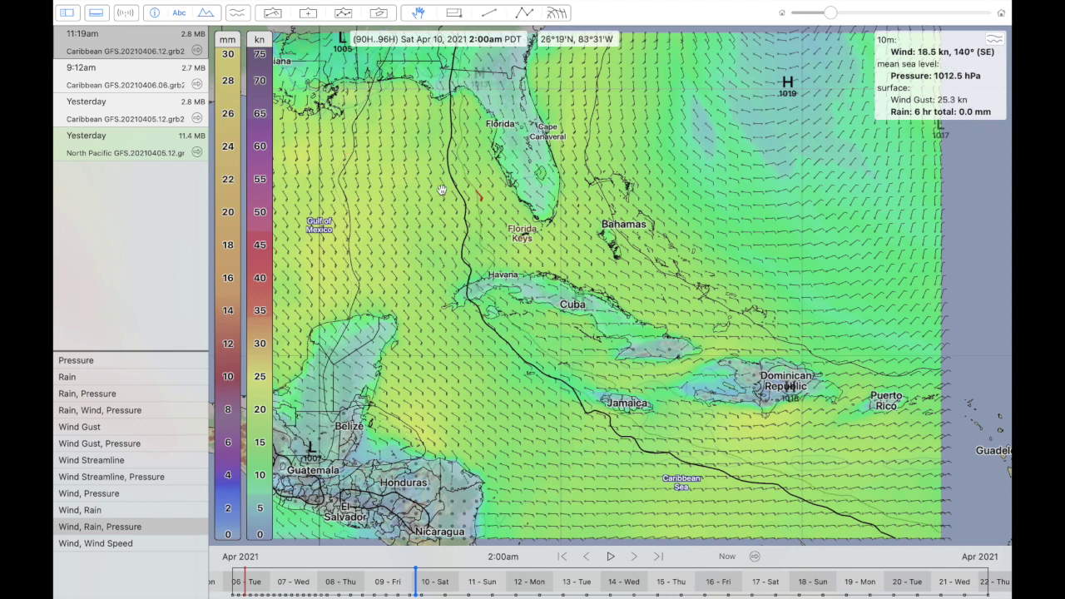
- Try to update the 11:19am Caribbean GFS file again, and view the saved requests in the GRIB Download Manager
right_click(101, 48)
left_click(115, 50)
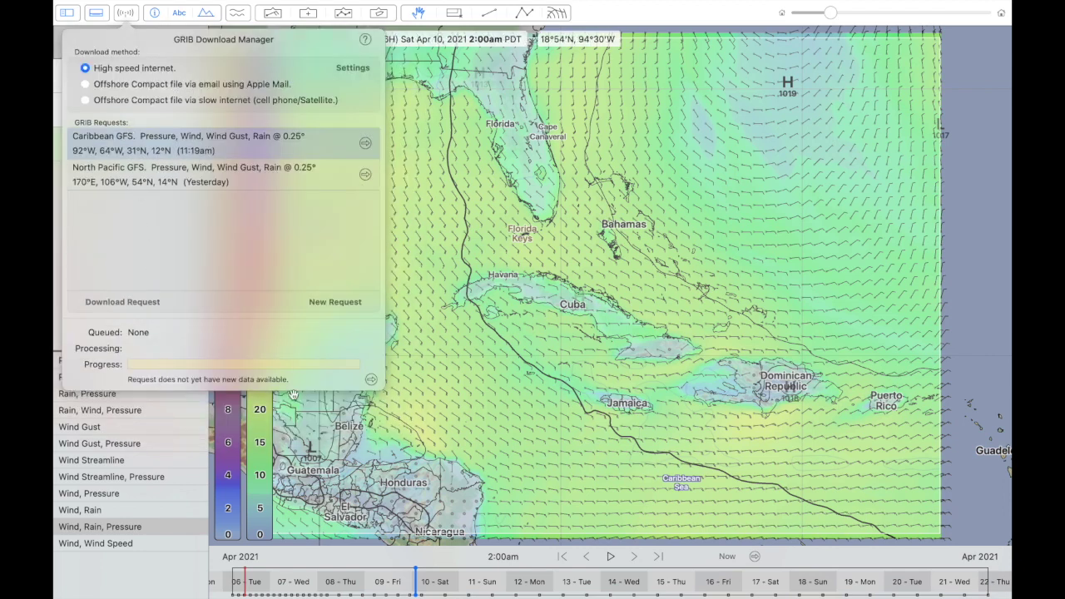
left_click(344, 433)
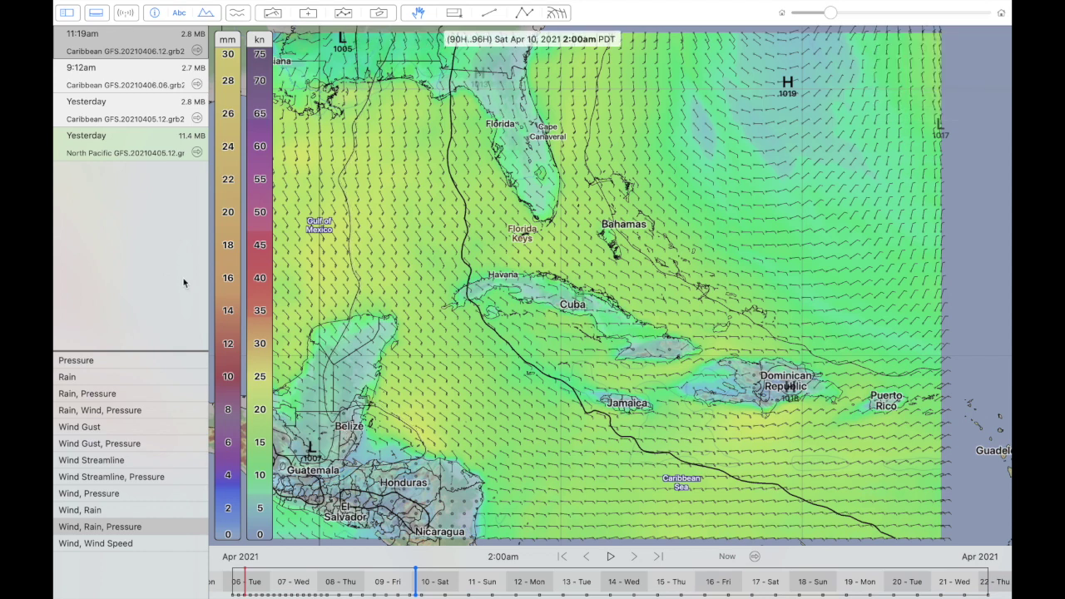
left_click(125, 14)
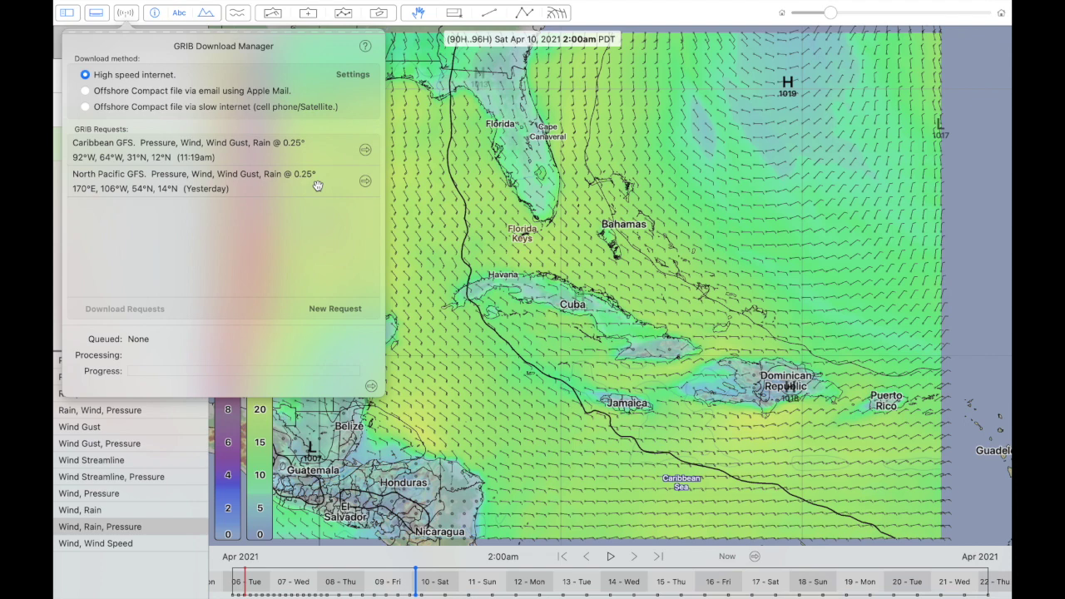
left_click(144, 218)
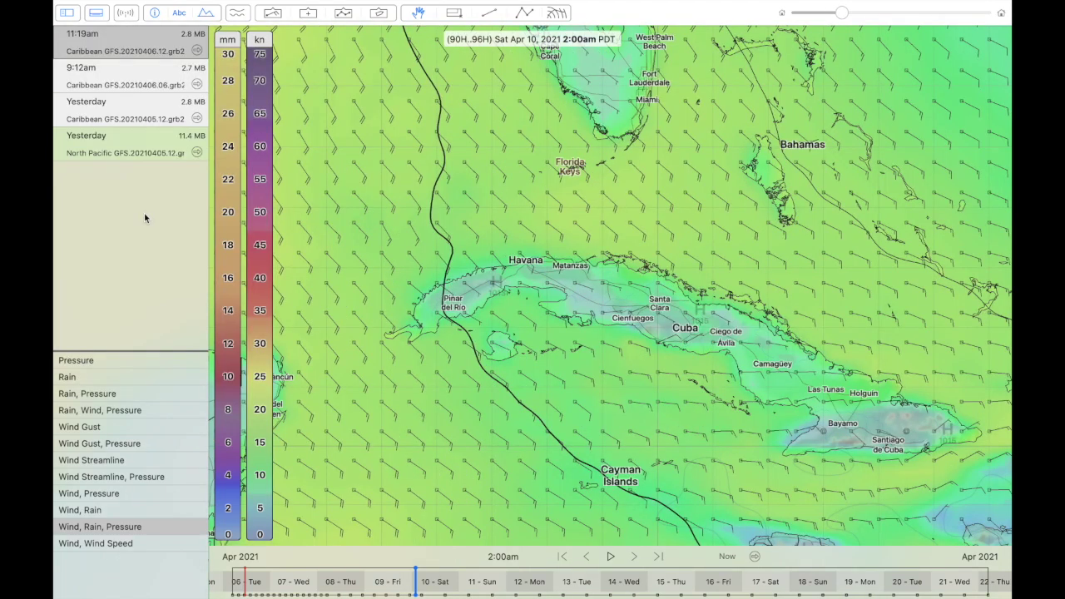